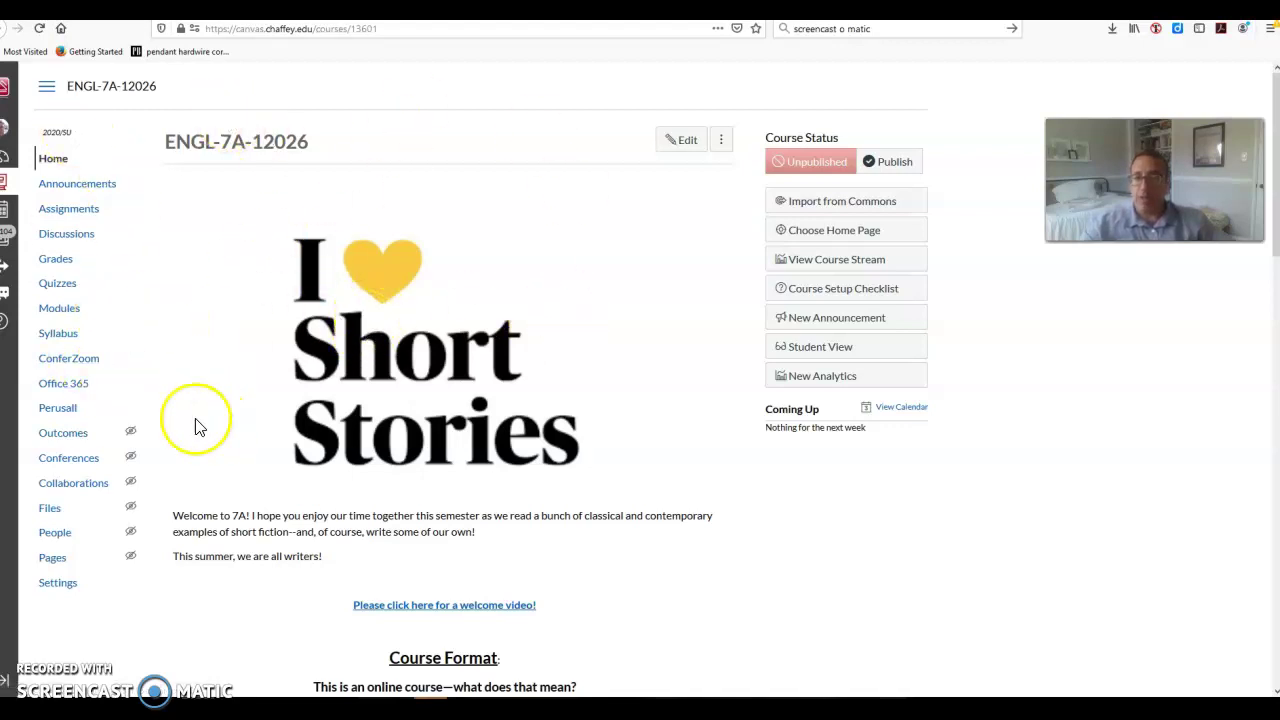
# Step: Open Discussion 1.3 - "The Story of an Hour" from the Week One module
pyautogui.click(77, 311)
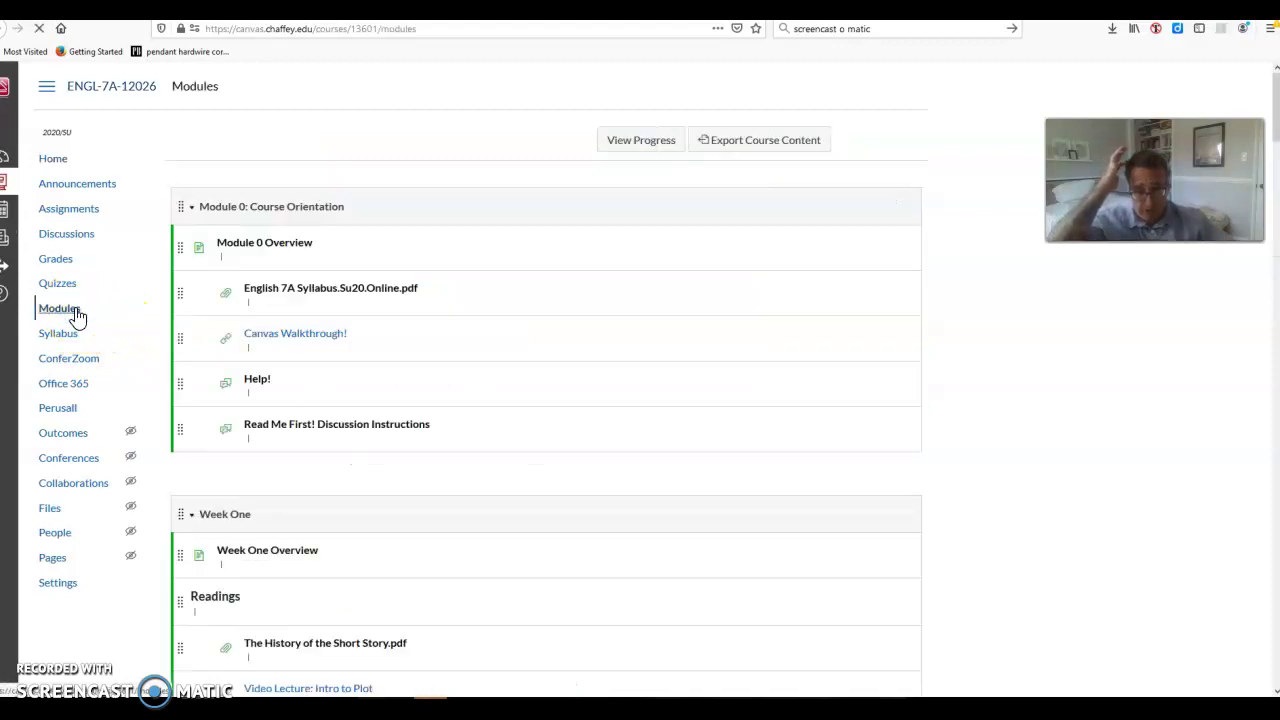
pyautogui.scroll(-5, 891, 380)
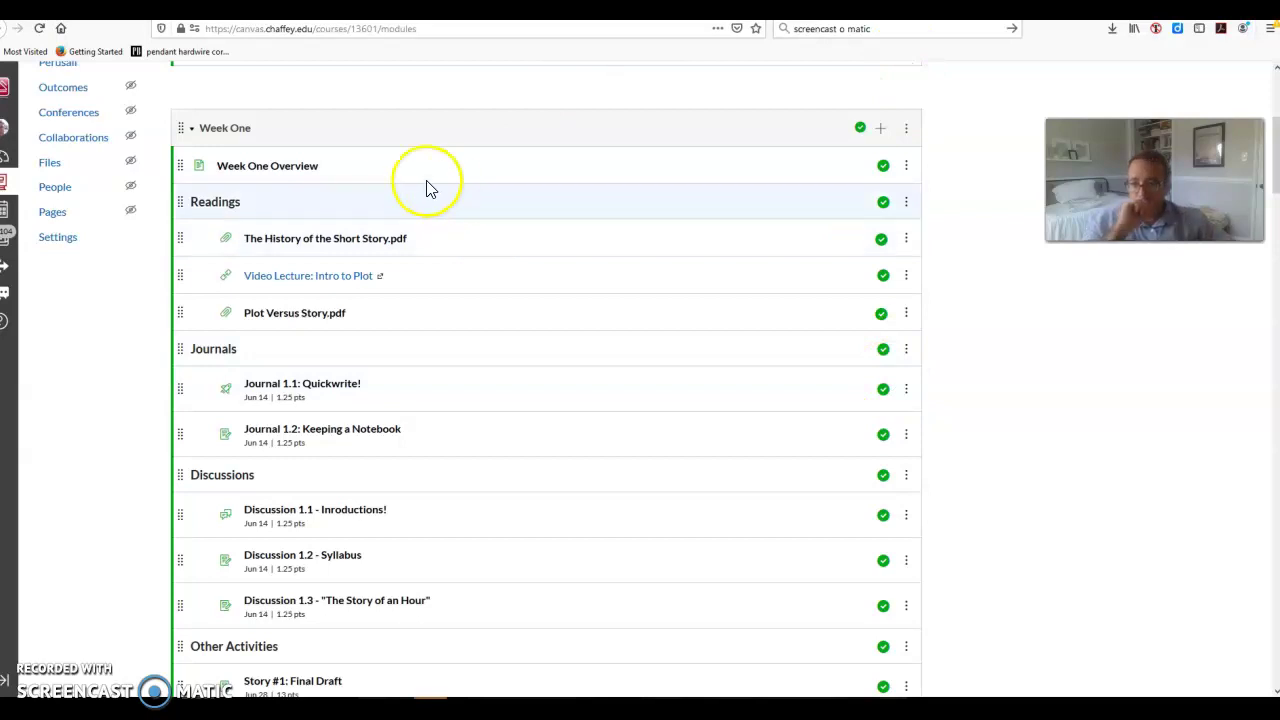
pyautogui.scroll(-3, 240, 505)
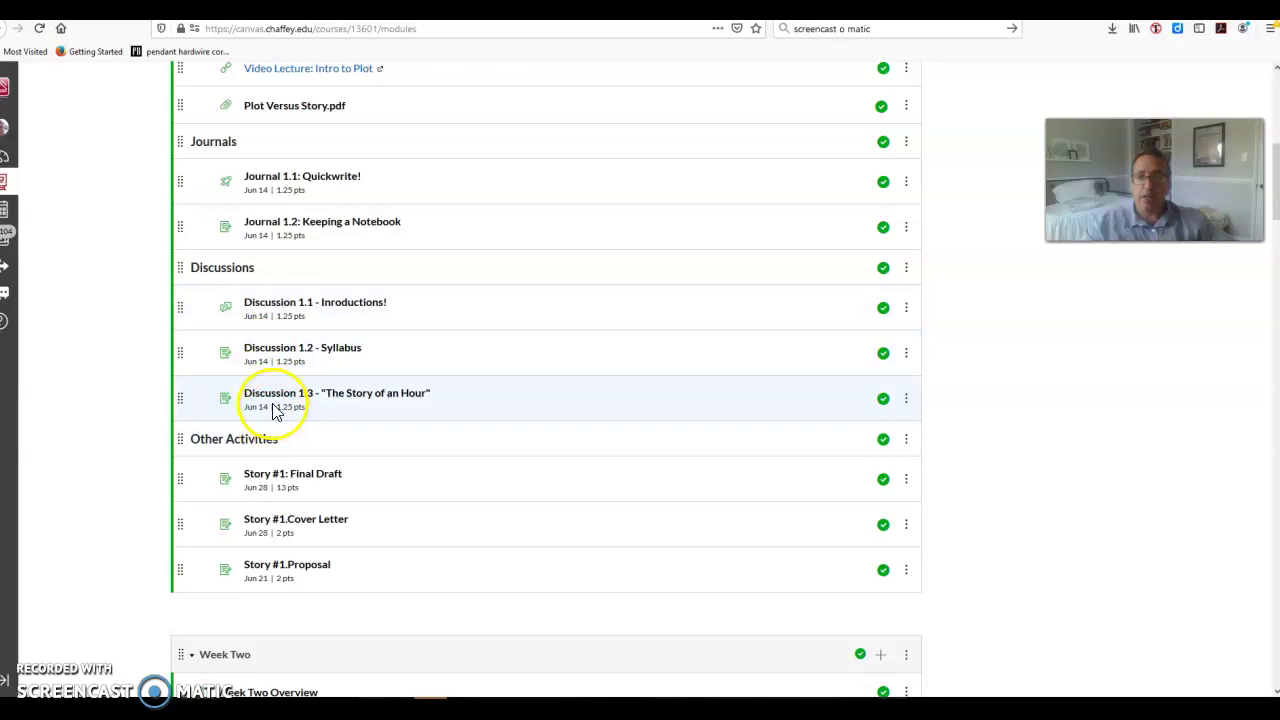
pyautogui.click(350, 400)
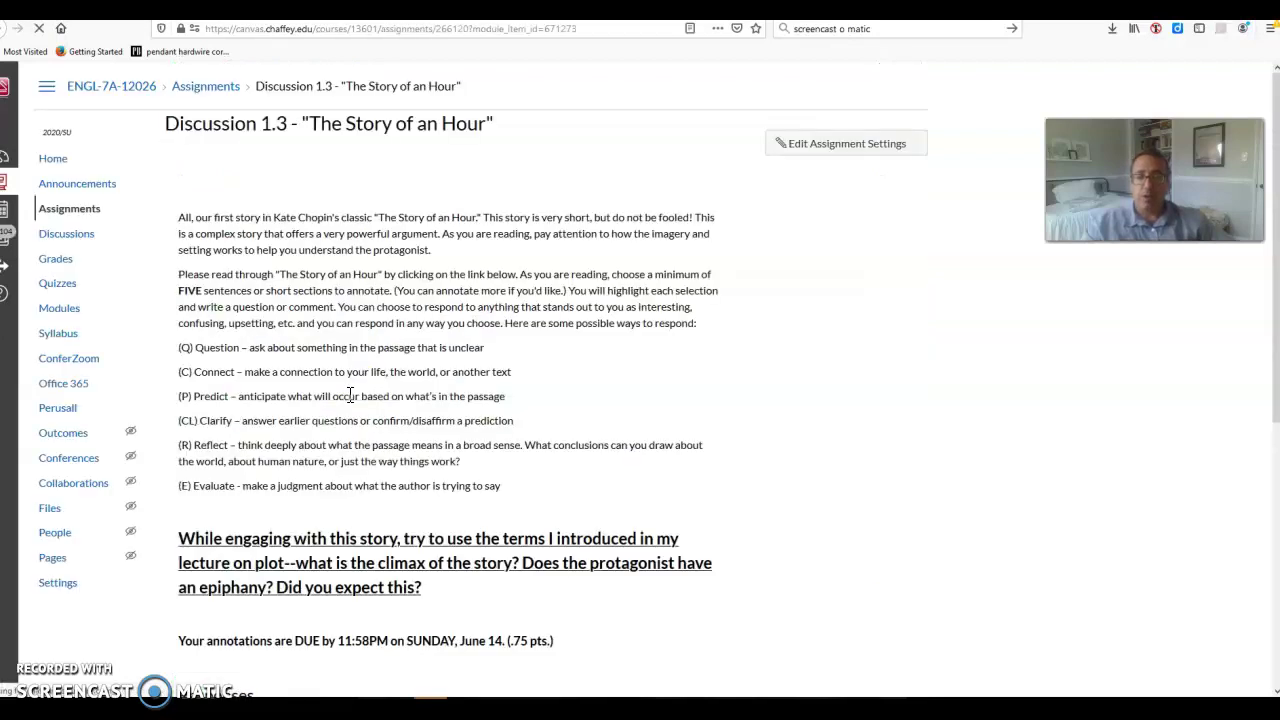
# Step: Read the discussion's annotation instructions, suggested response types, due dates and peer response requirements
pyautogui.scroll(-3, 737, 586)
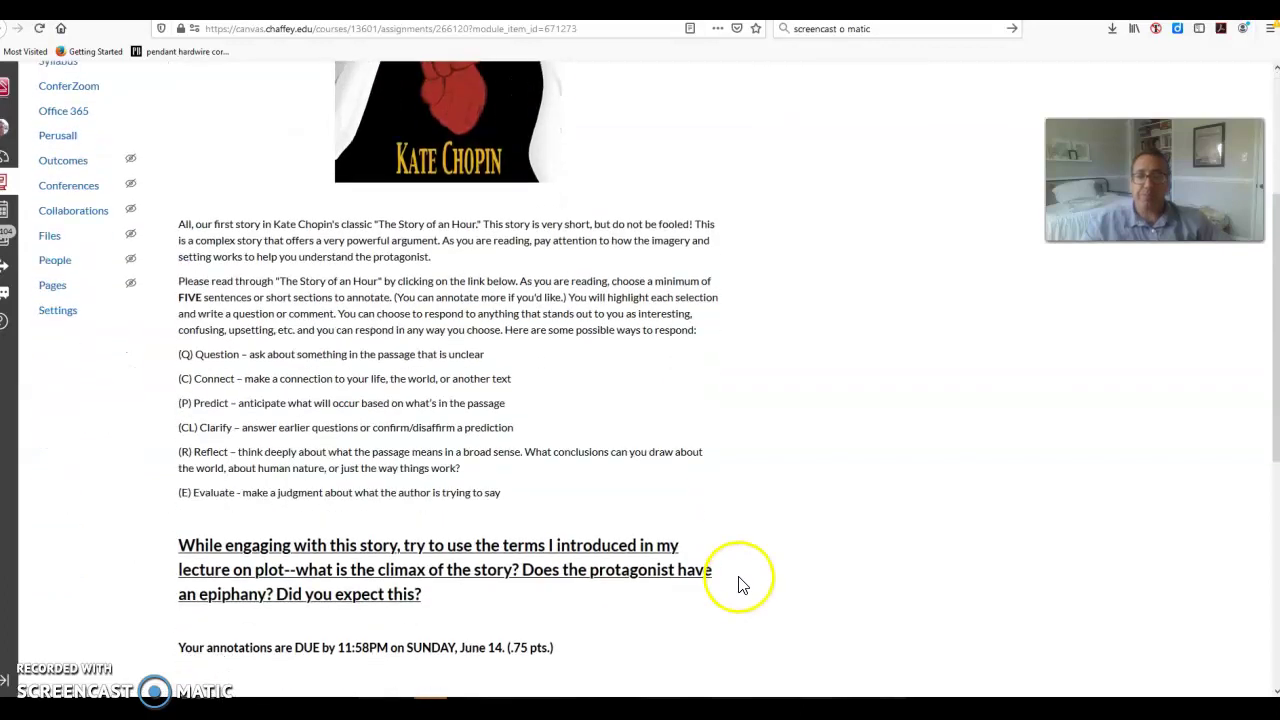
pyautogui.scroll(3, 414, 300)
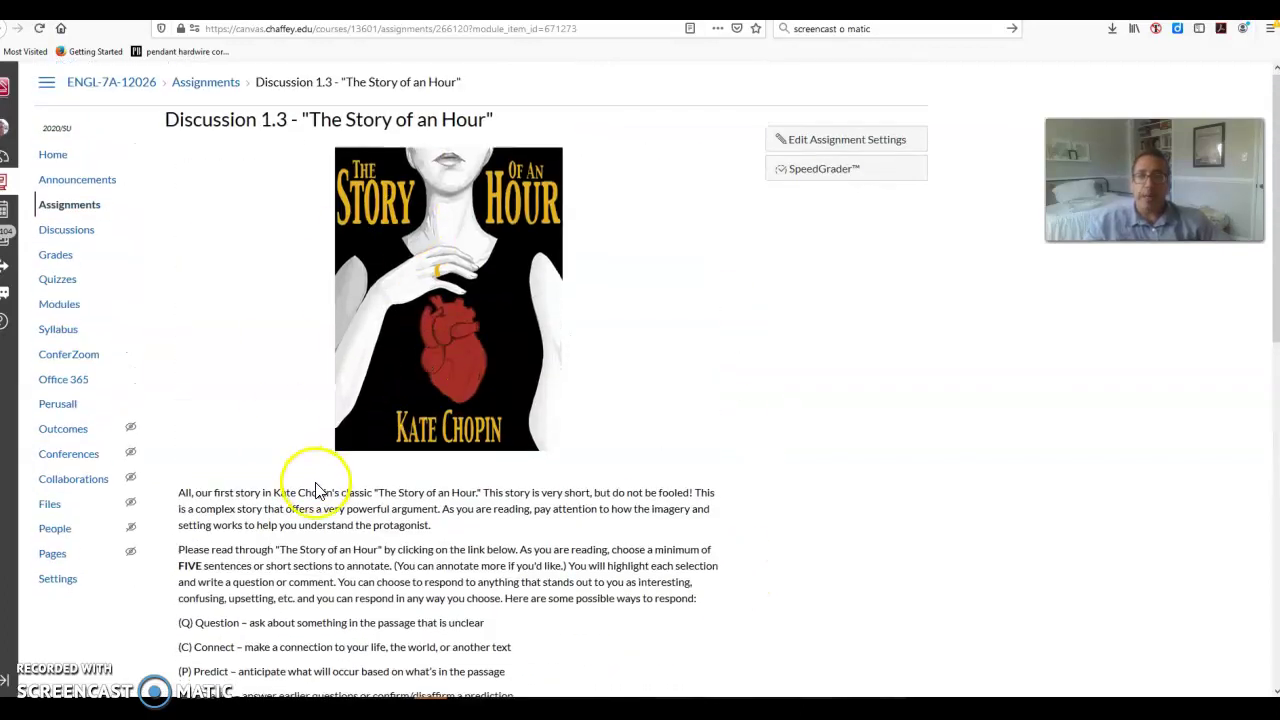
pyautogui.scroll(-3, 305, 440)
pyautogui.scroll(1, 410, 372)
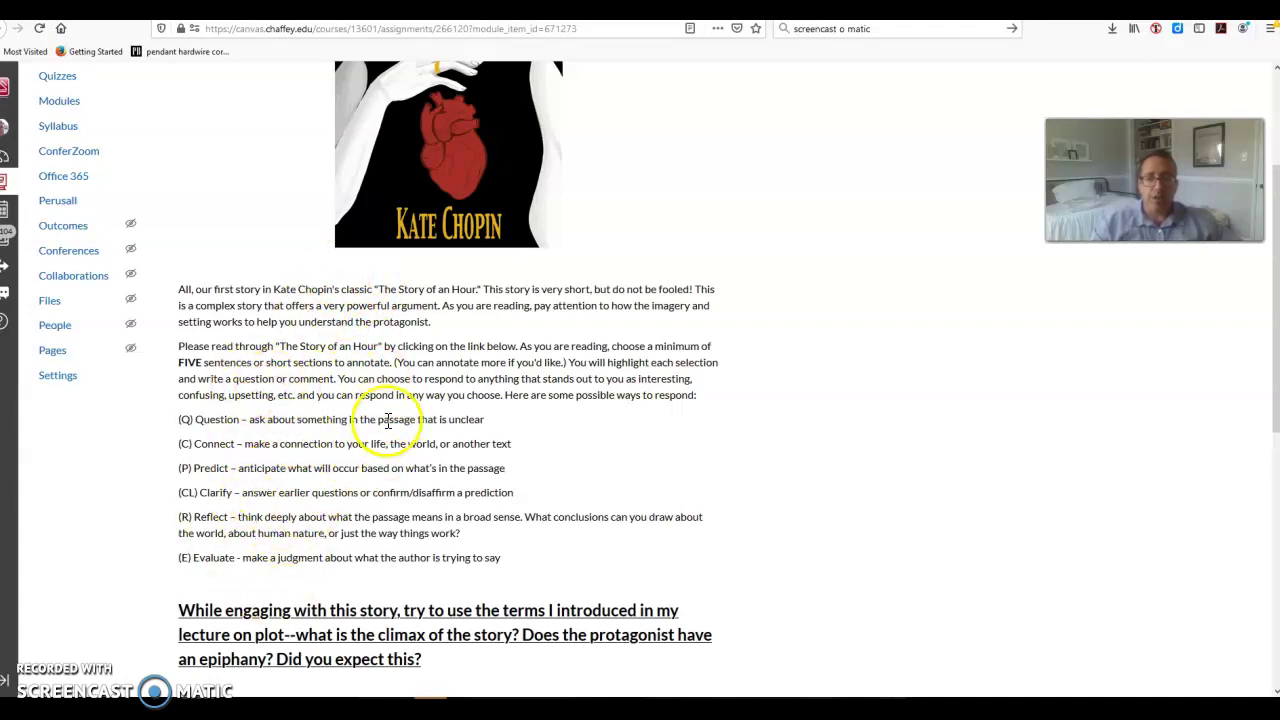
pyautogui.scroll(-1, 547, 492)
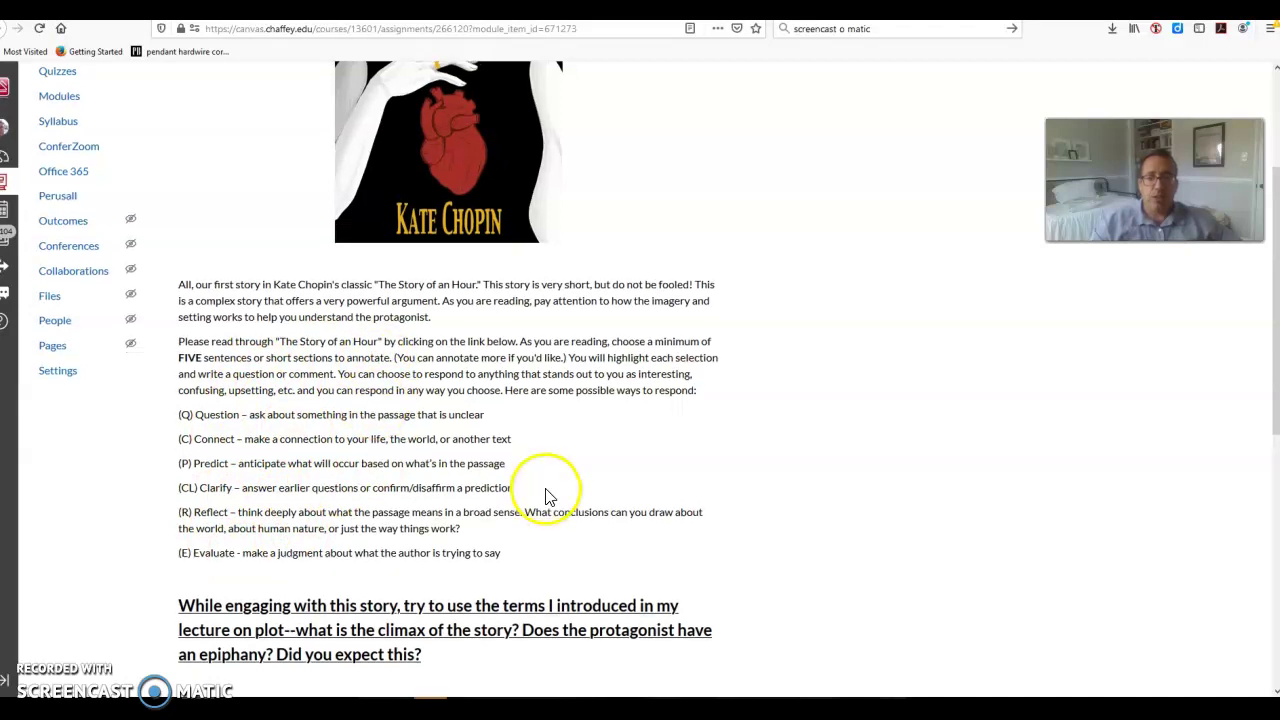
pyautogui.scroll(-1, 547, 492)
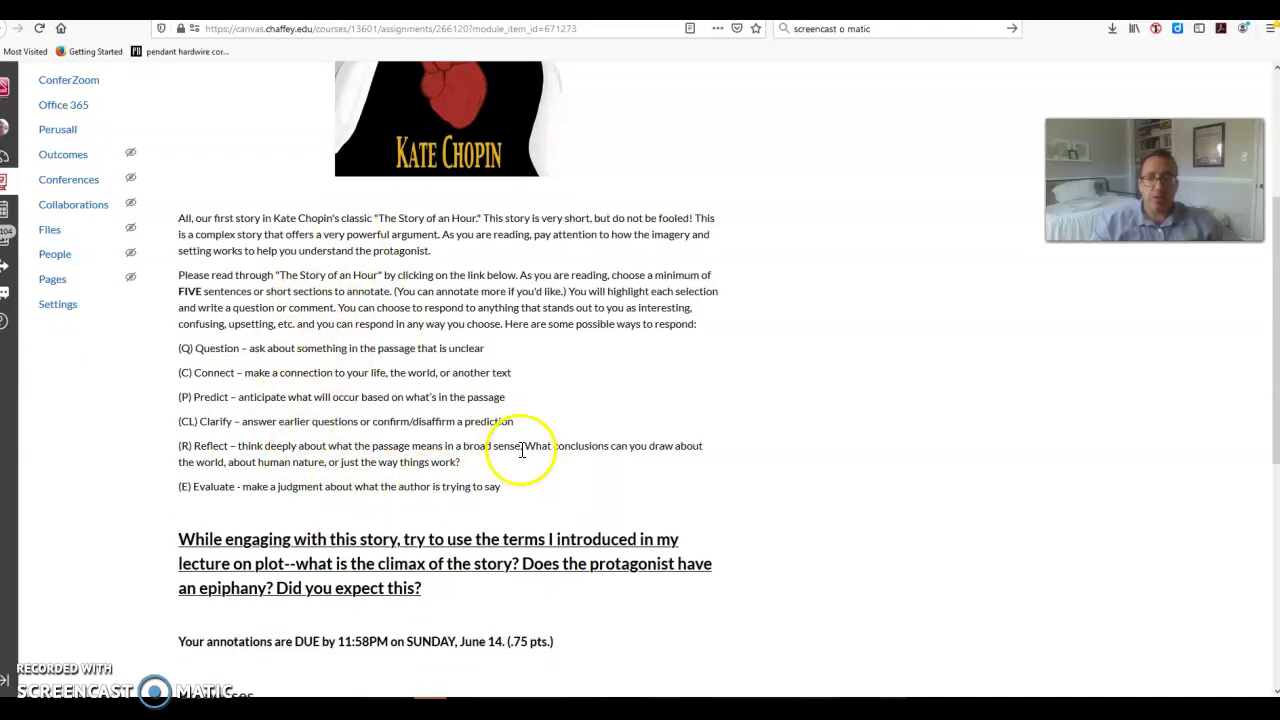
pyautogui.scroll(-3, 521, 450)
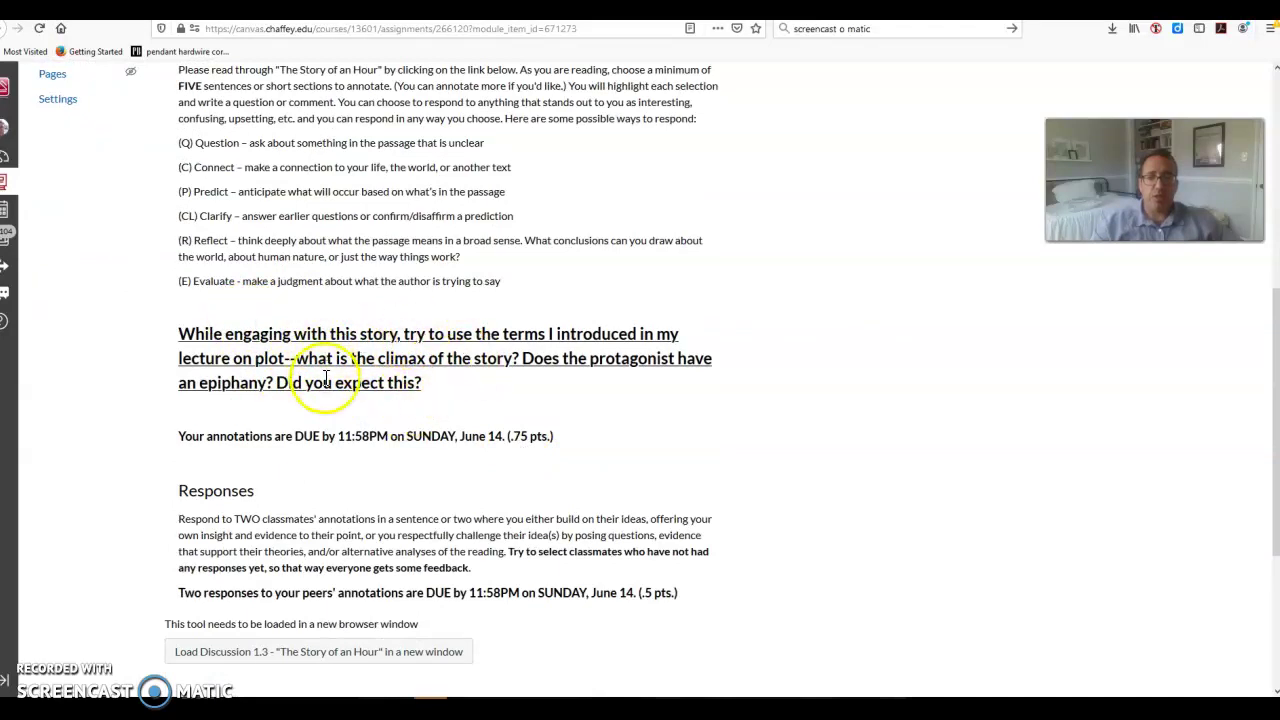
pyautogui.scroll(3, 400, 400)
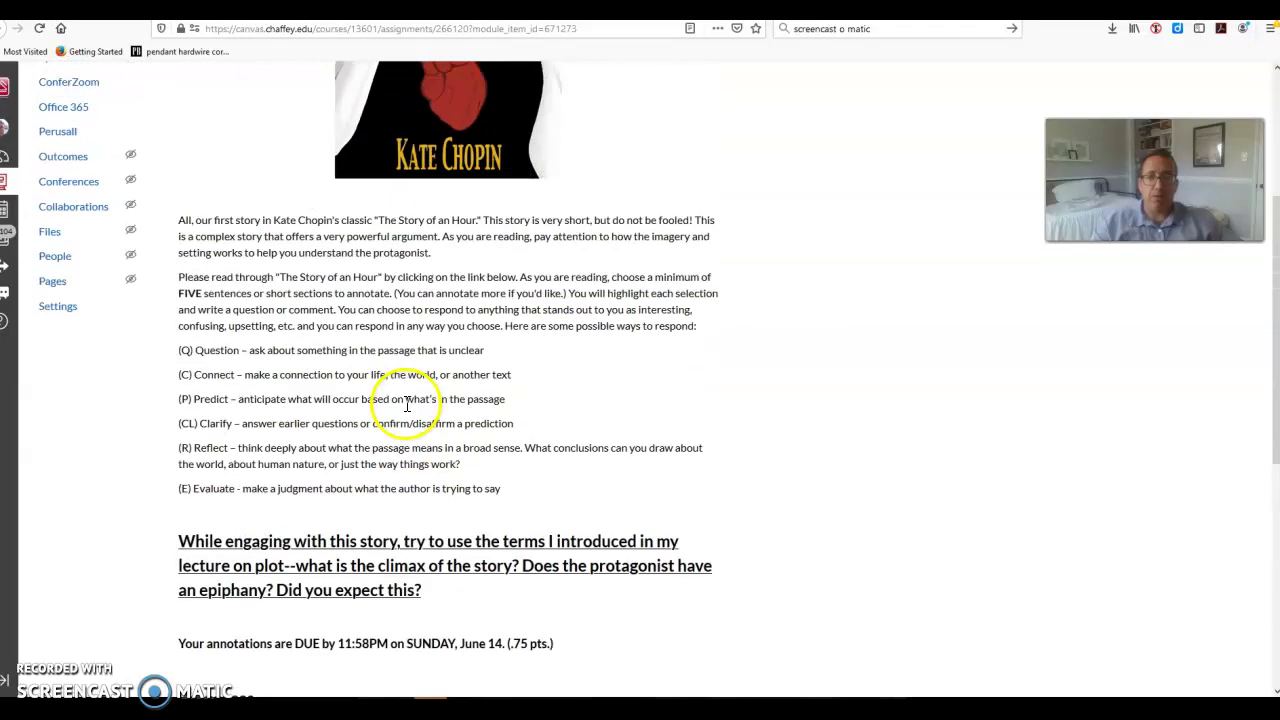
pyautogui.scroll(-3, 407, 405)
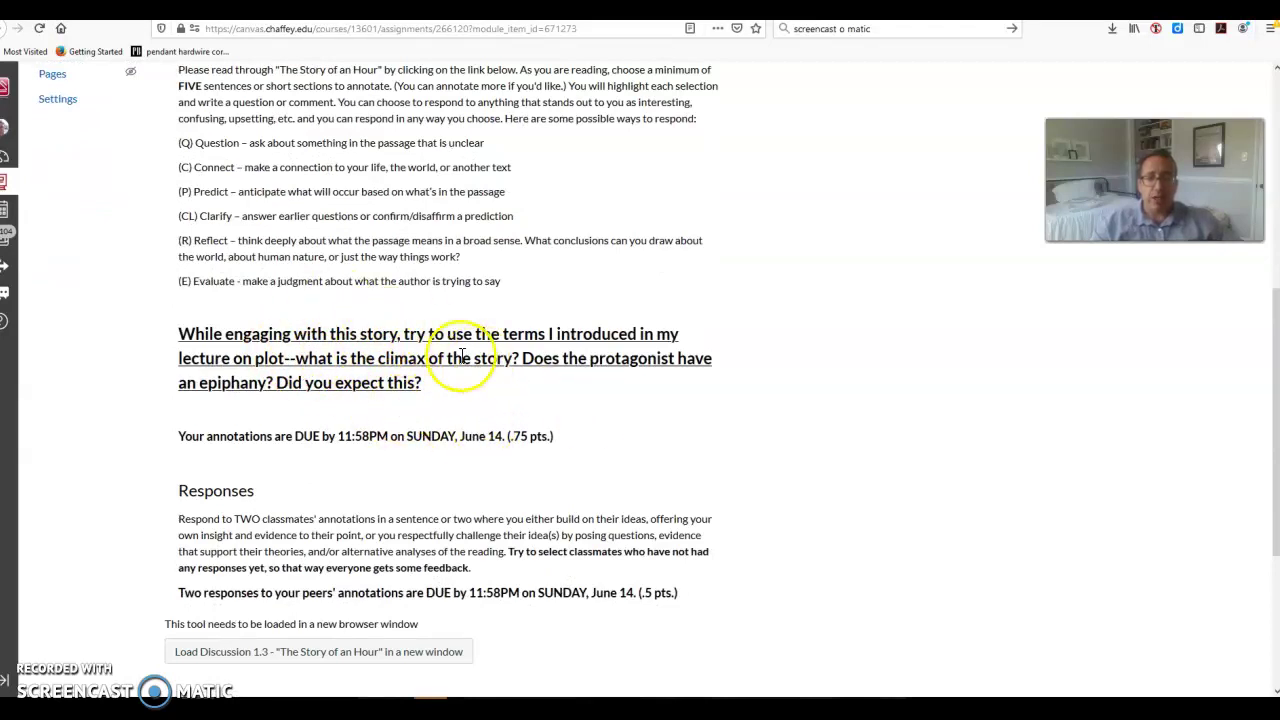
pyautogui.scroll(-1, 462, 357)
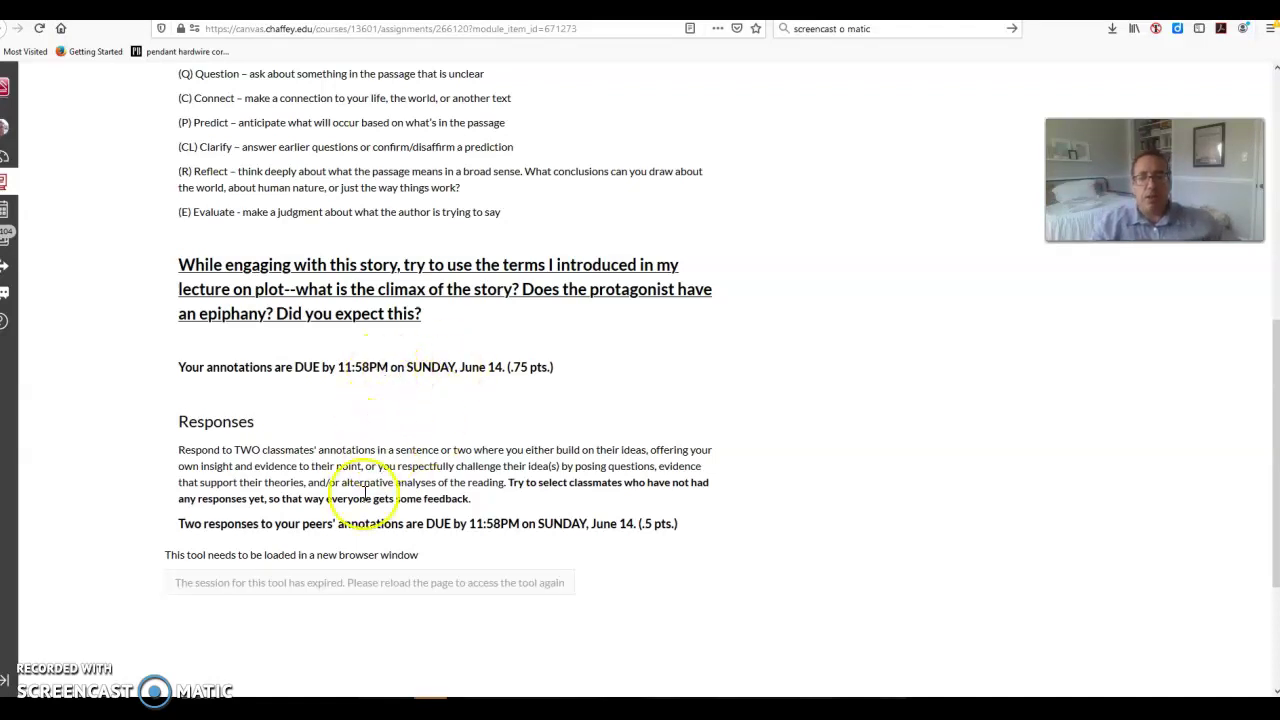
pyautogui.scroll(-3, 470, 475)
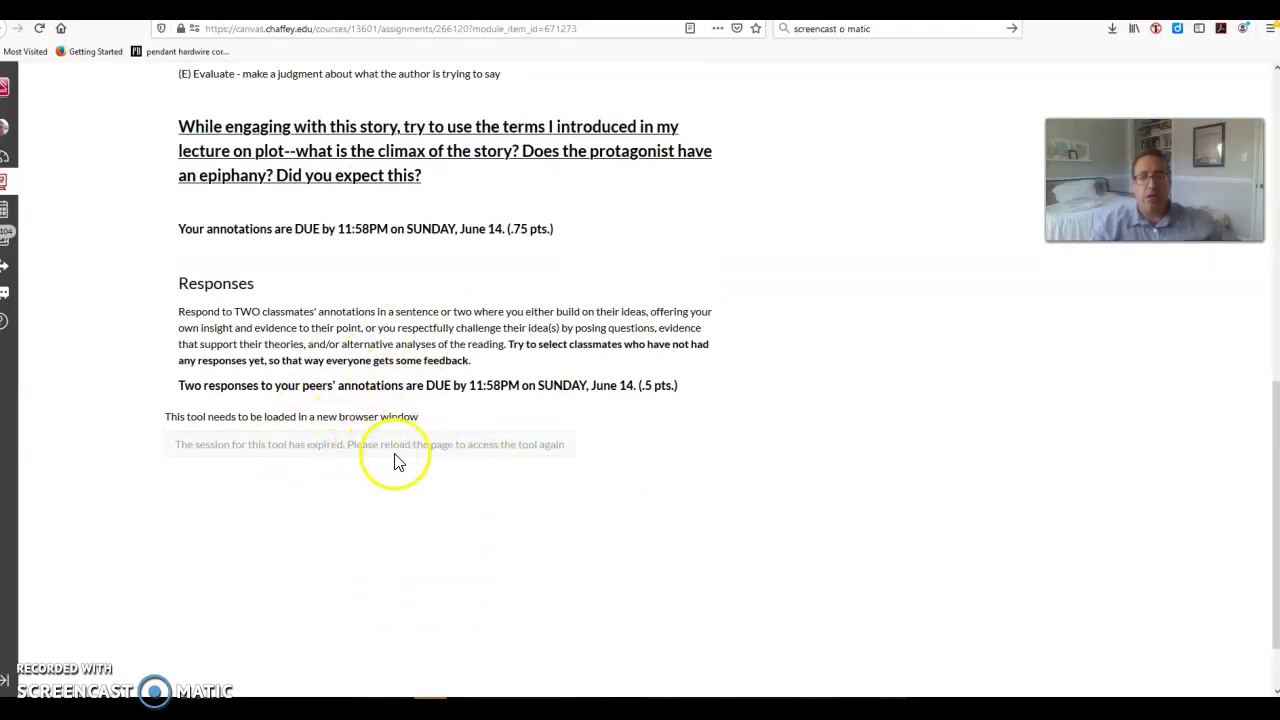
# Step: Reload the expired assignment page and load Discussion 1.3 - "The Story of an Hour" in a new Perusall window
pyautogui.click(39, 28)
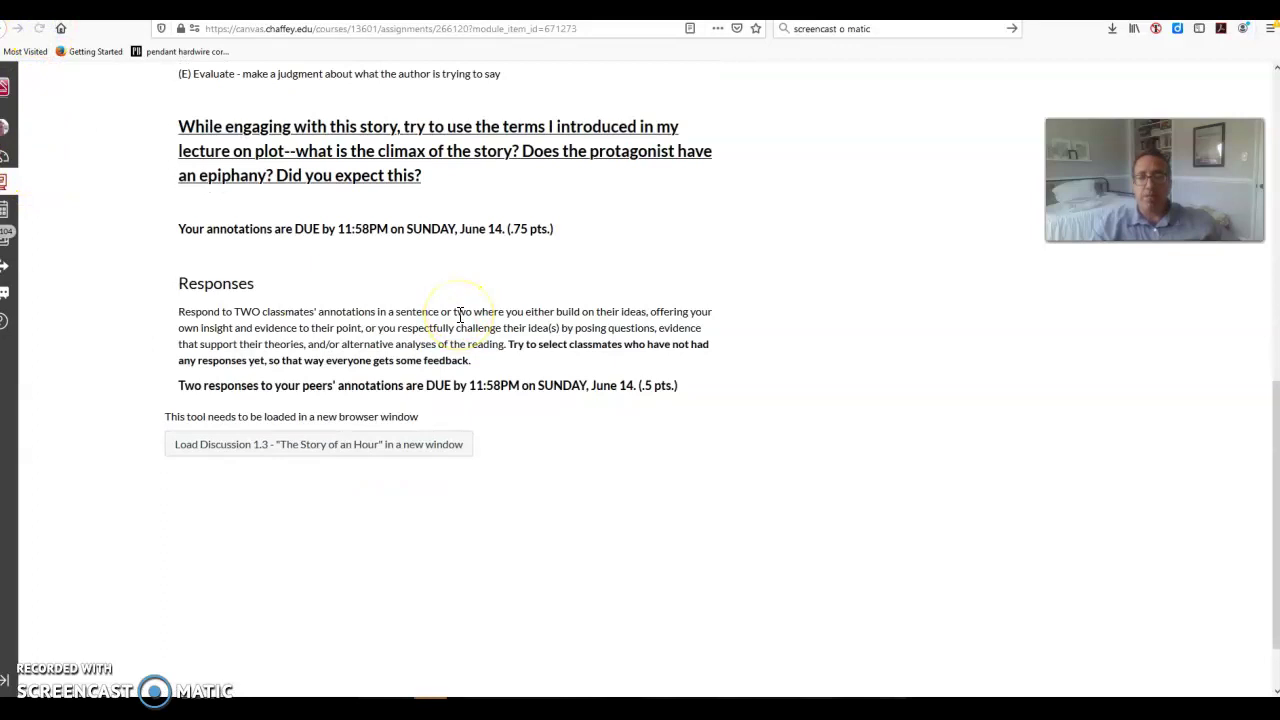
pyautogui.scroll(10, 459, 313)
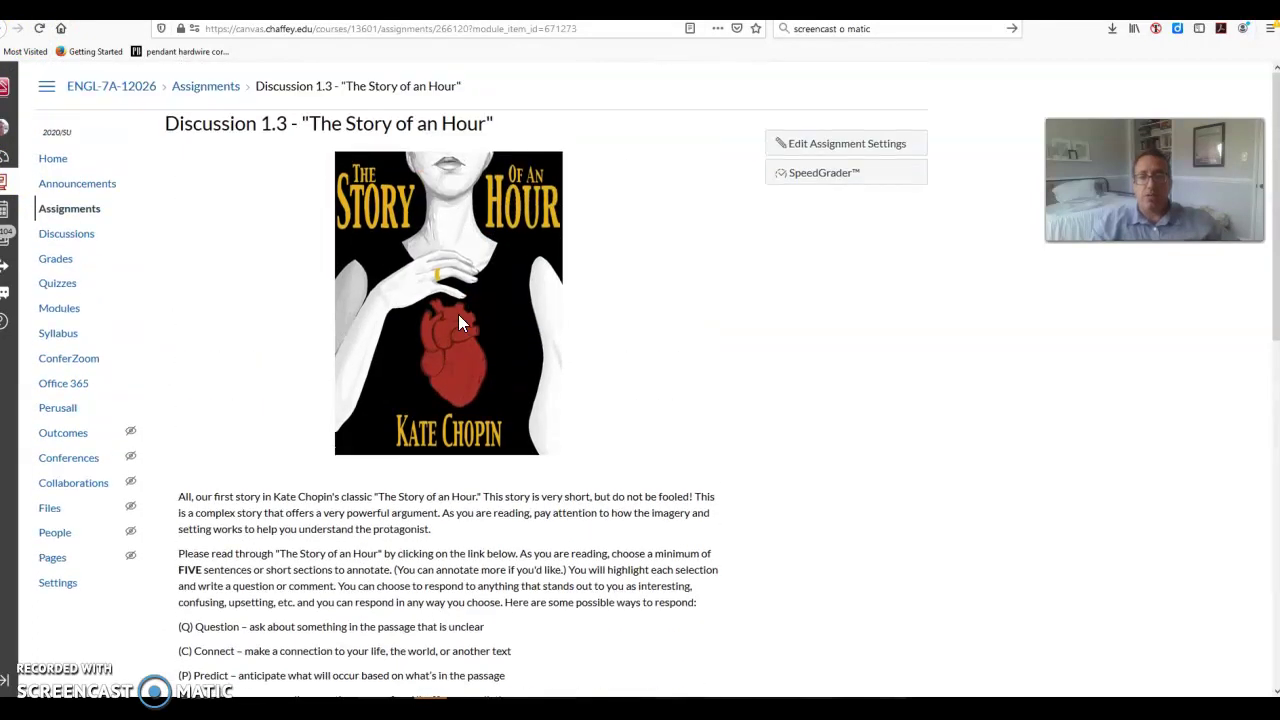
pyautogui.scroll(-10, 460, 322)
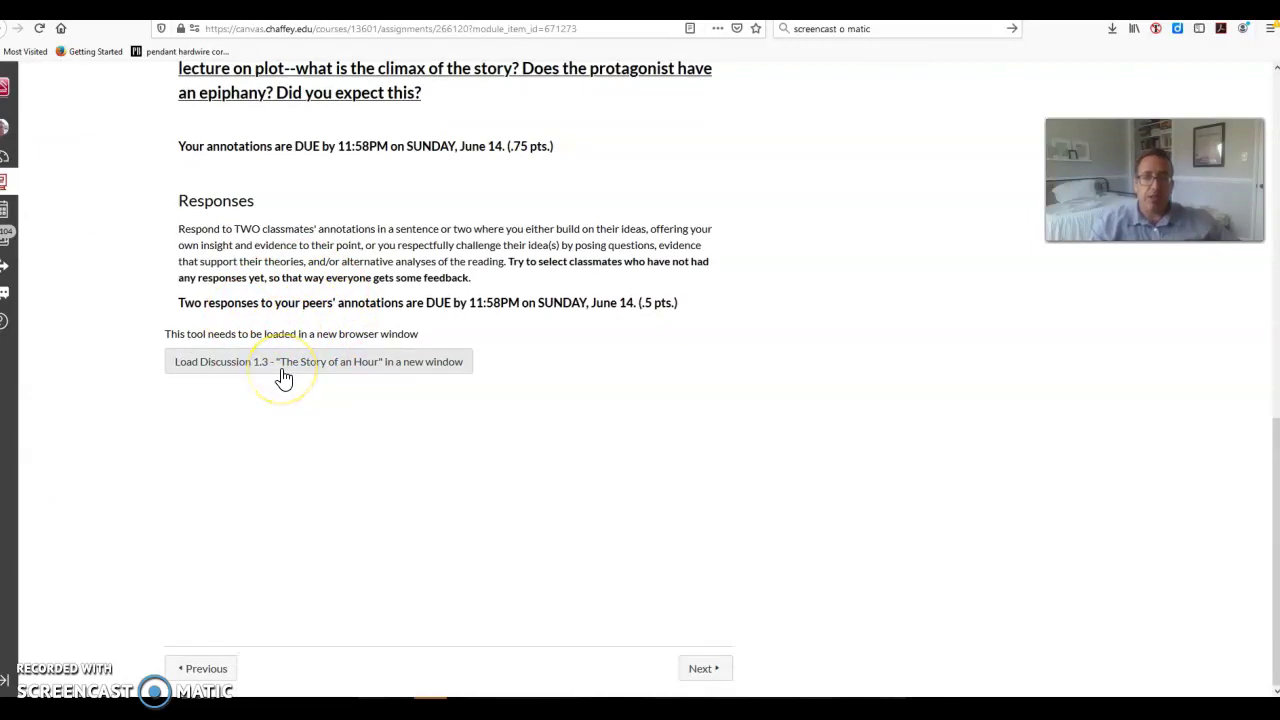
pyautogui.click(284, 370)
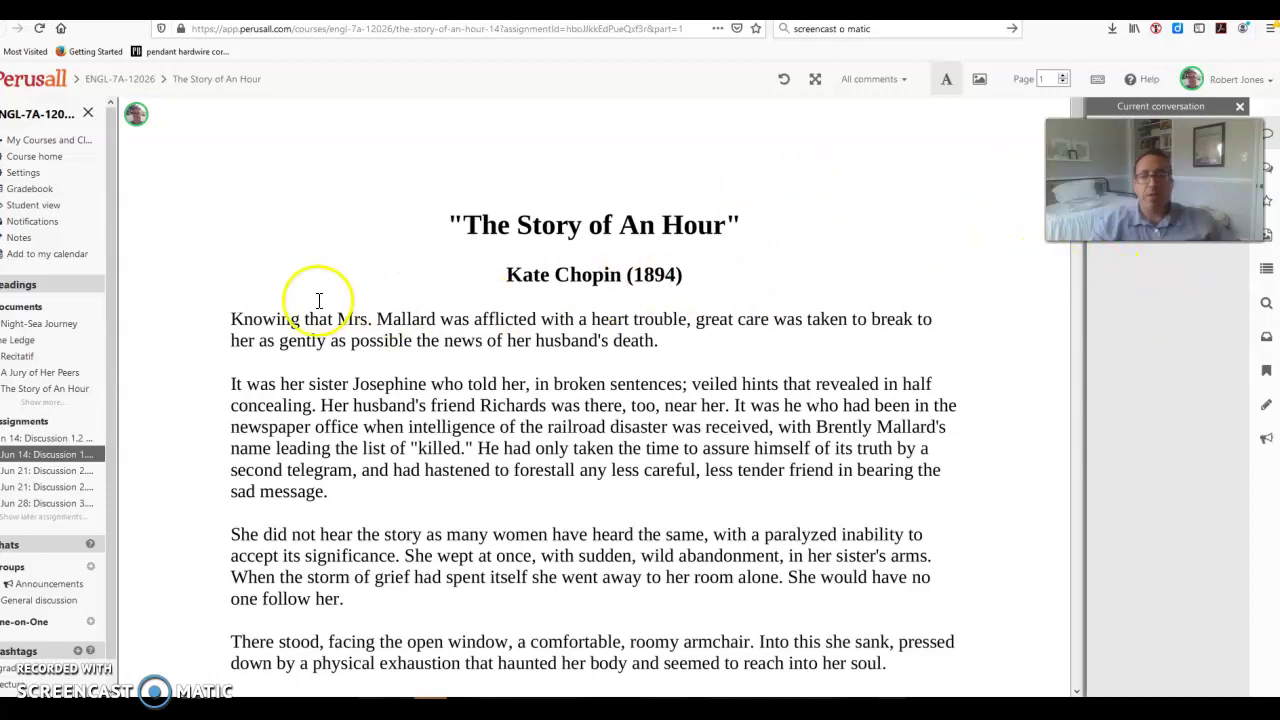
# Step: Try highlighting "Knowing that Mrs. Mallard" in the opening sentence and part of the year 1894, clearing each selection
pyautogui.moveTo(268, 318); pyautogui.dragTo(432, 315)
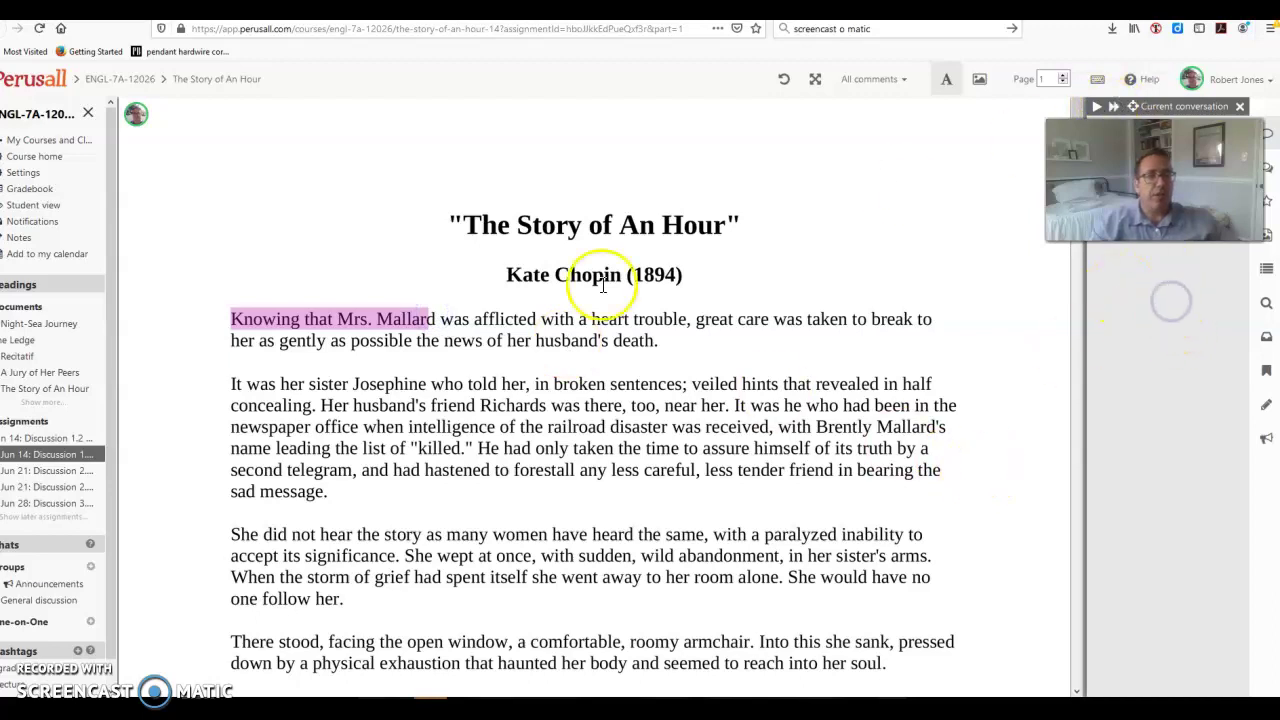
pyautogui.click(407, 322)
pyautogui.moveTo(397, 323); pyautogui.dragTo(225, 322)
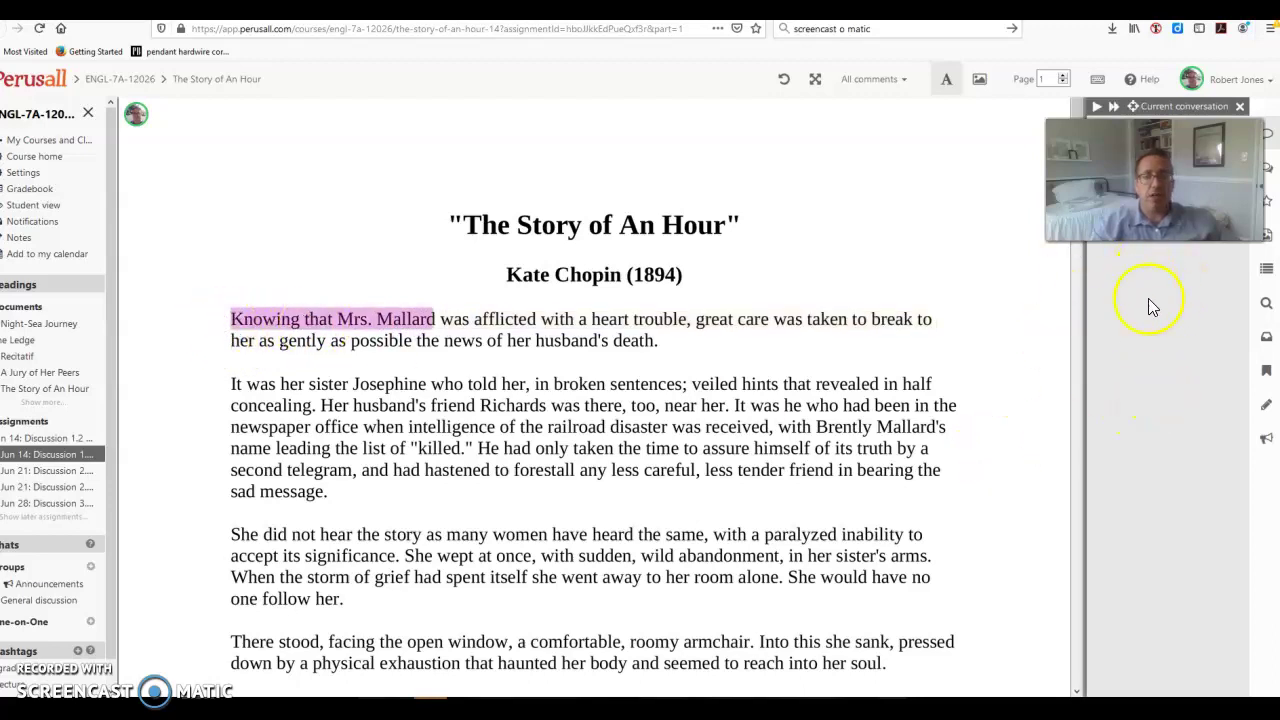
pyautogui.click(429, 322)
pyautogui.moveTo(432, 322); pyautogui.dragTo(652, 402)
pyautogui.click(874, 436)
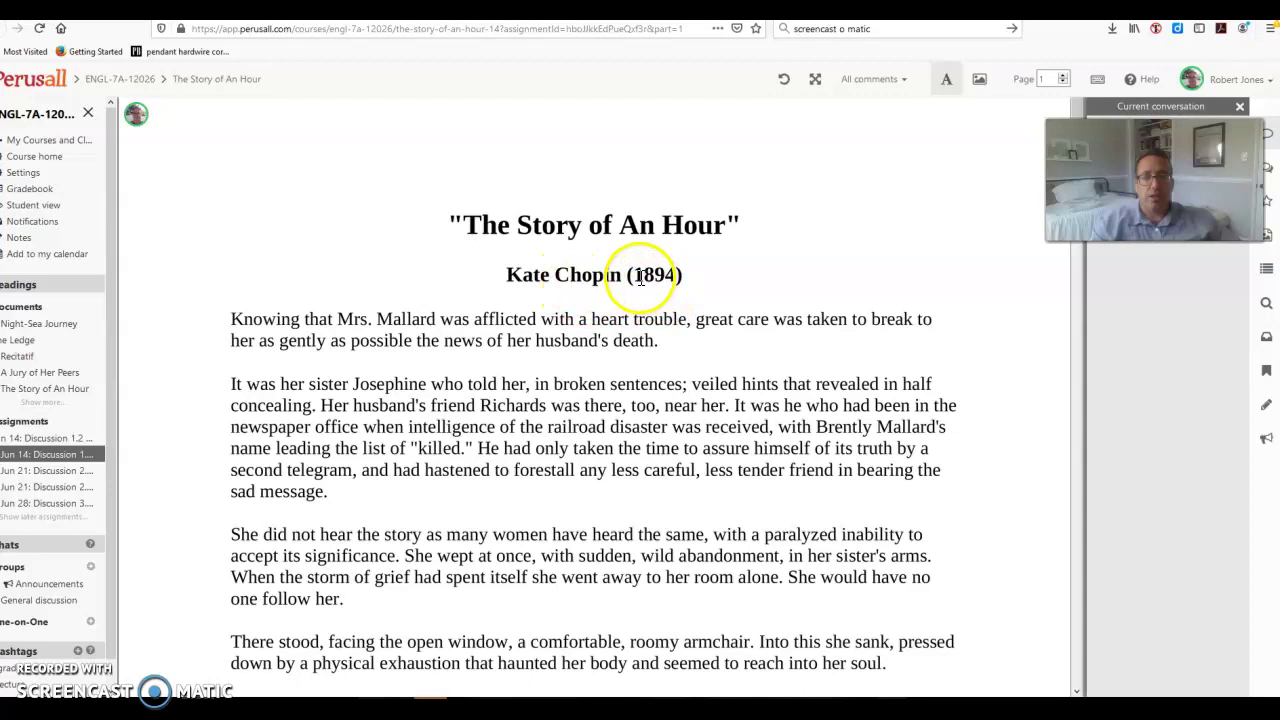
pyautogui.moveTo(675, 280); pyautogui.dragTo(676, 280)
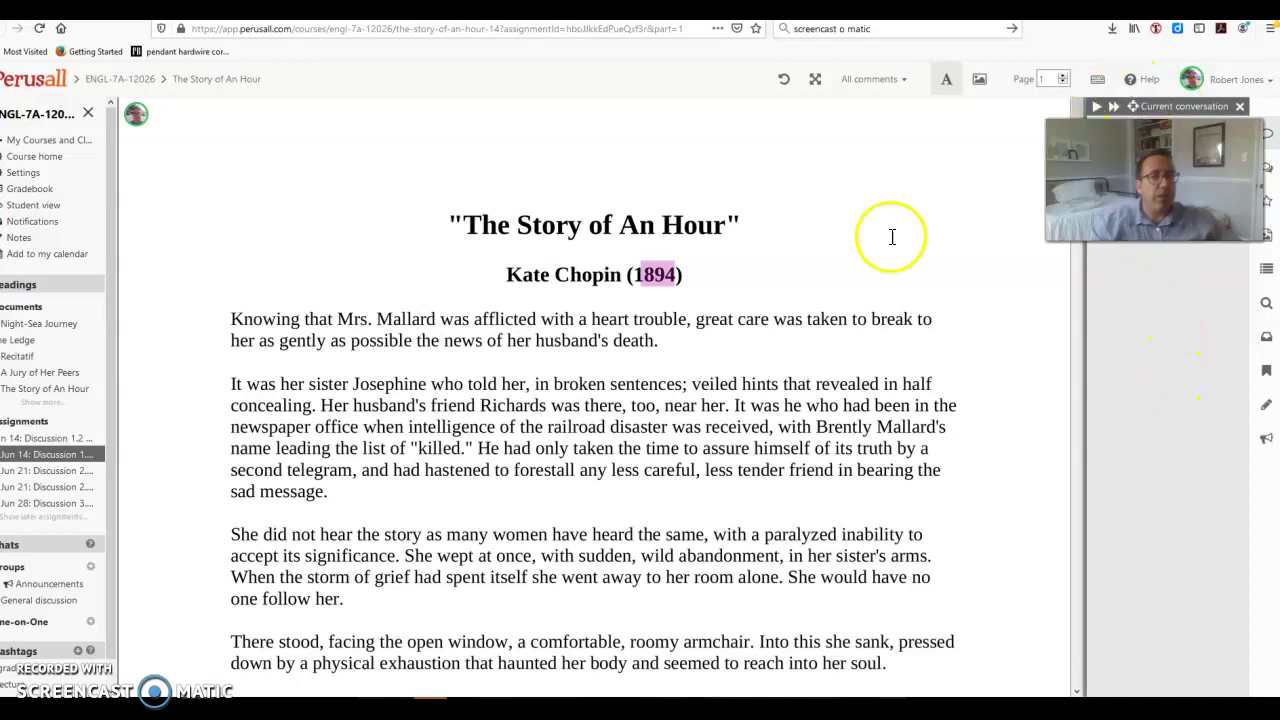
pyautogui.click(645, 279)
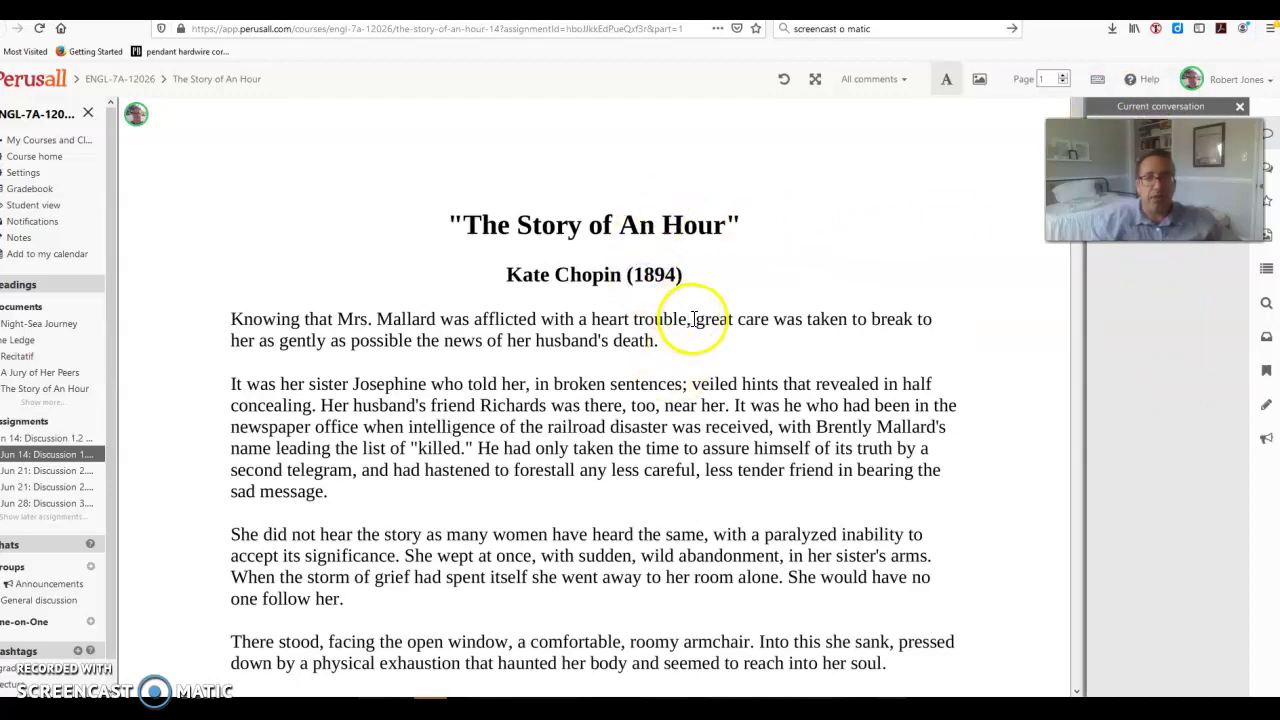
# Step: Highlight the phrase "dull stare" and the whole paragraph beginning "She was young, with a fair, calm face"
pyautogui.scroll(-7, 651, 457)
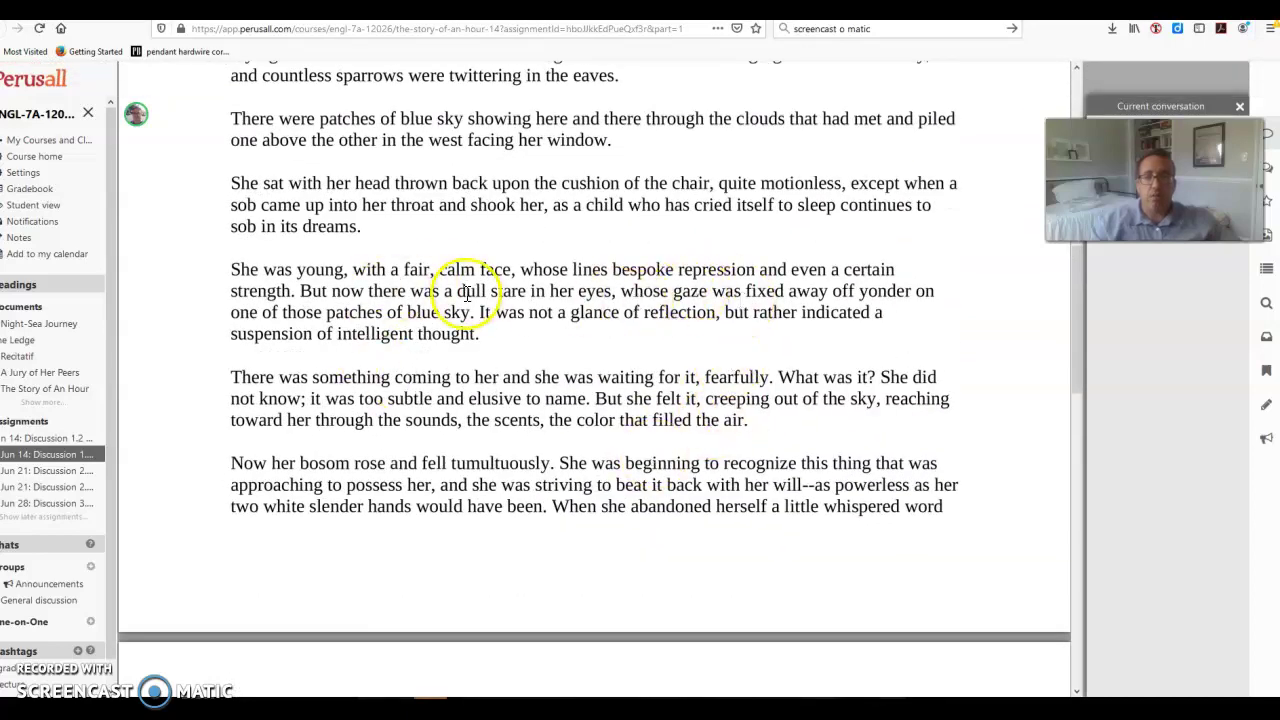
pyautogui.click(523, 293)
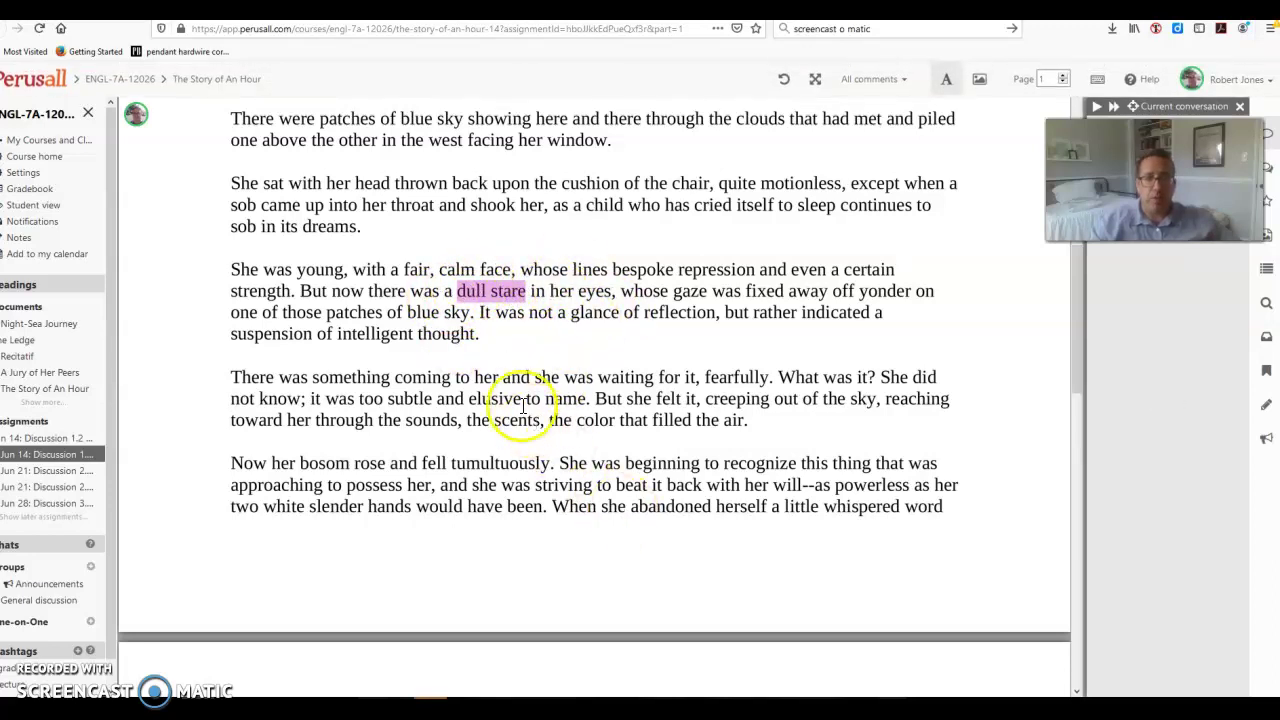
pyautogui.scroll(1, 523, 378)
pyautogui.scroll(3, 523, 378)
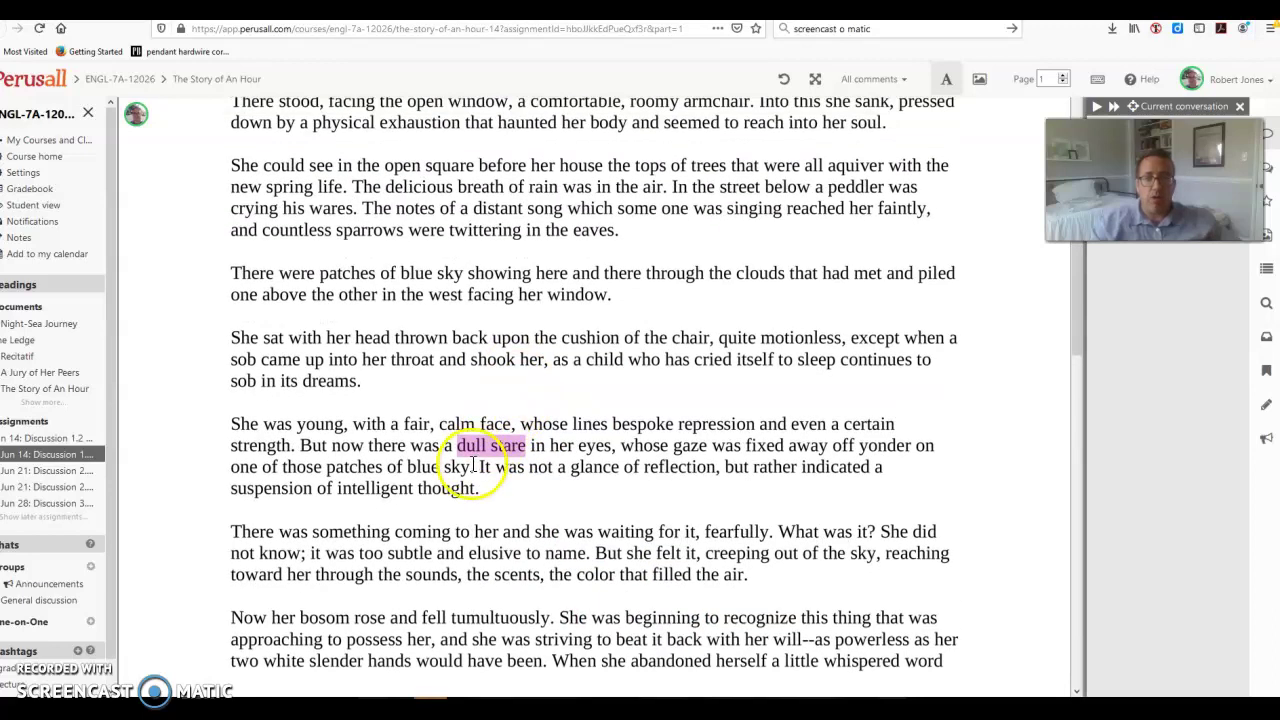
pyautogui.click(264, 430)
pyautogui.click(231, 424)
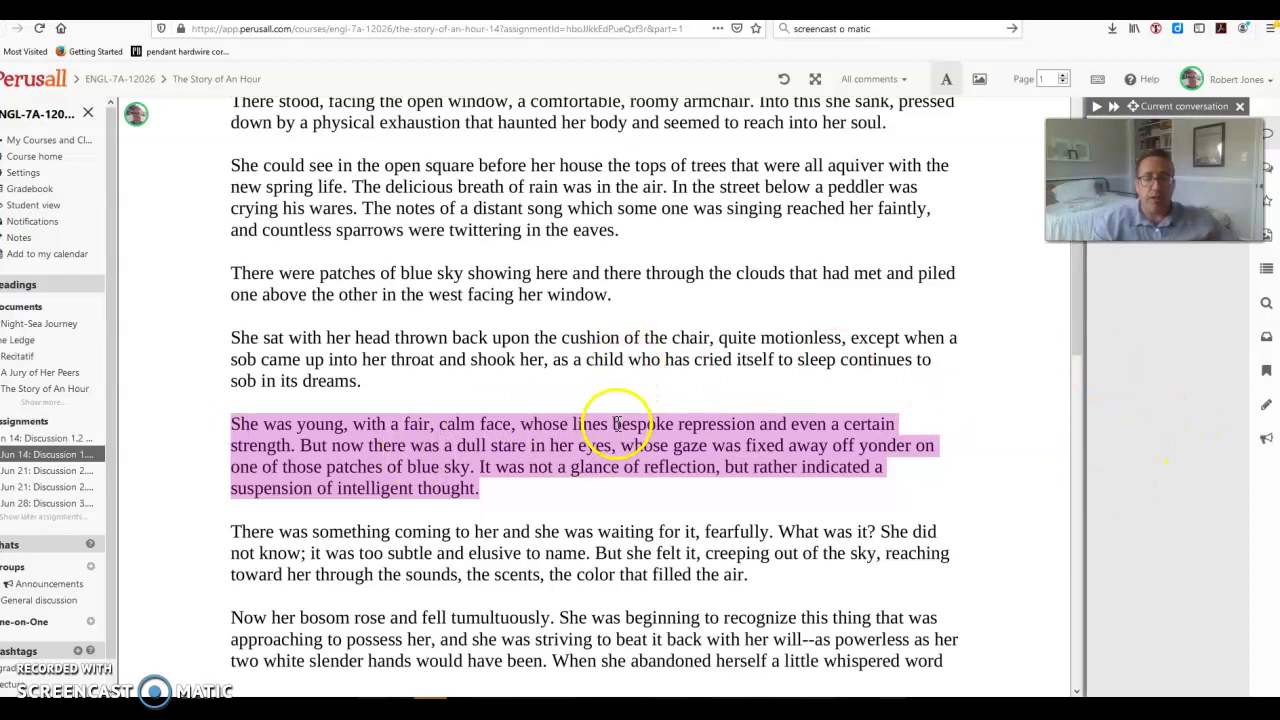
# Step: Try highlighting a rectangular area over the story's title and opening paragraphs with the area selection mode
pyautogui.scroll(10, 620, 437)
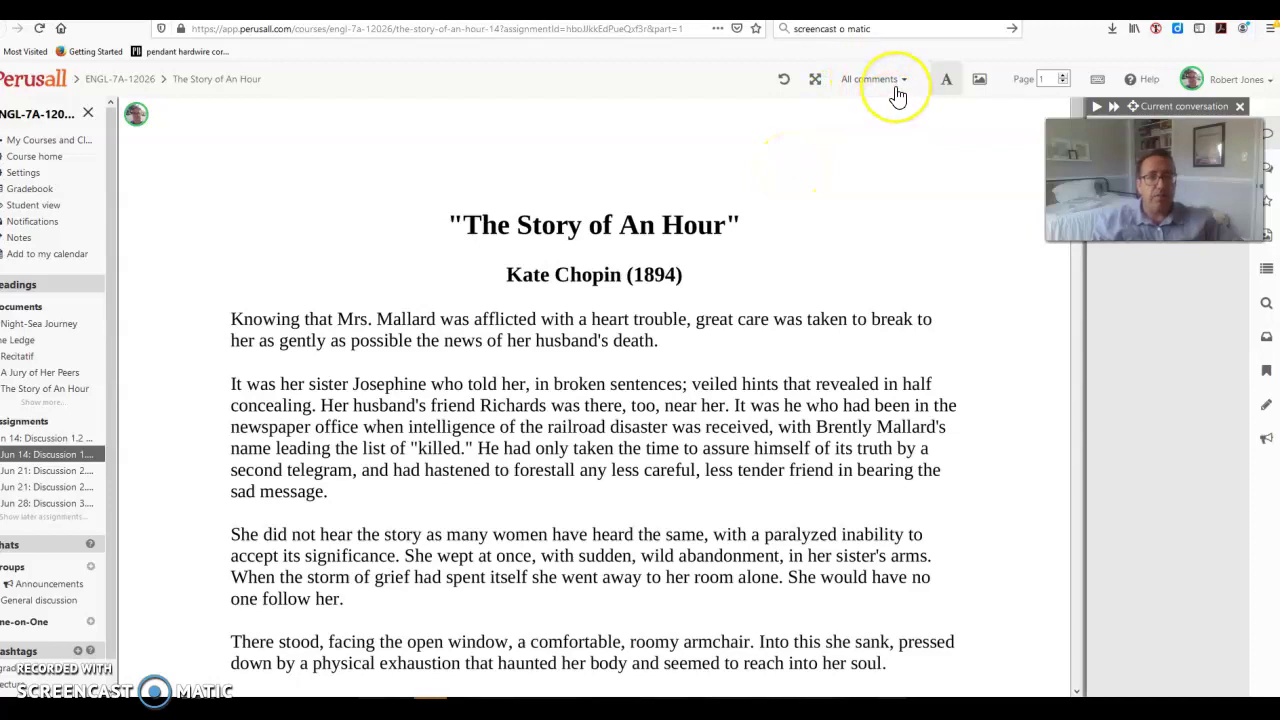
pyautogui.click(980, 80)
pyautogui.moveTo(431, 189)
pyautogui.mouseDown()
pyautogui.moveTo(786, 609)
pyautogui.moveTo(957, 626)
pyautogui.mouseUp()
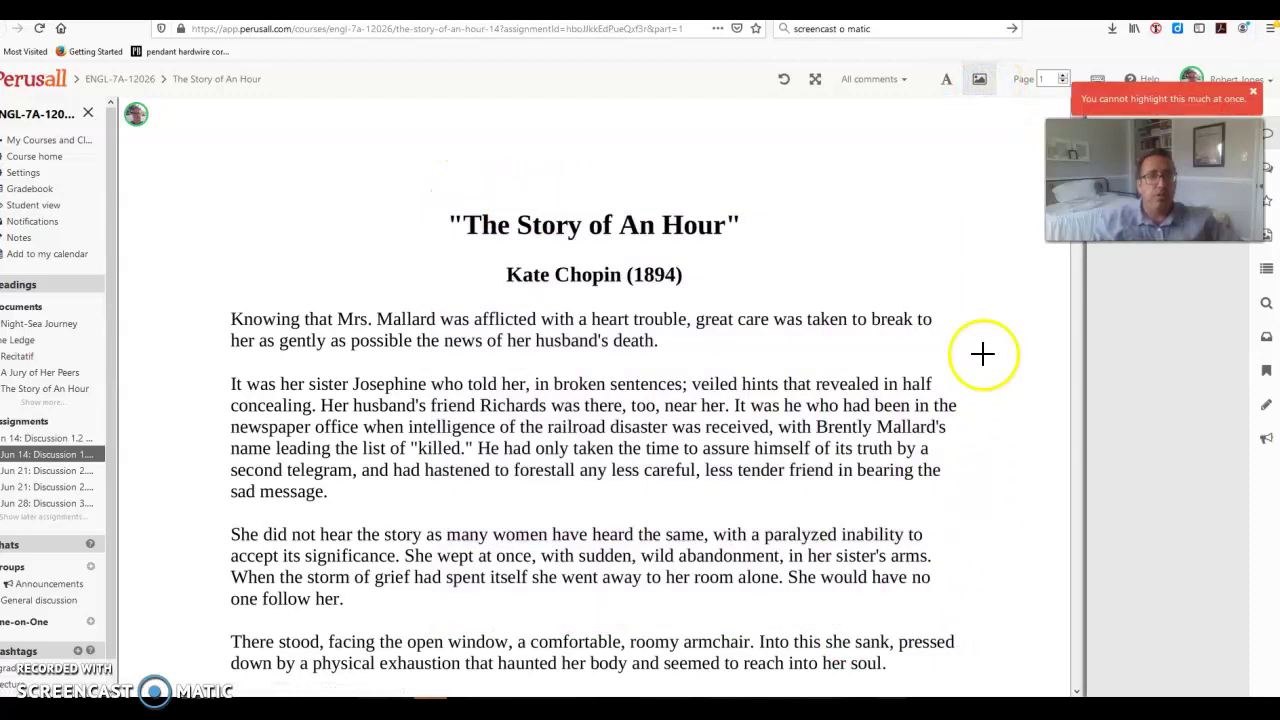
pyautogui.moveTo(450, 201)
pyautogui.mouseDown()
pyautogui.moveTo(810, 434)
pyautogui.moveTo(797, 426)
pyautogui.mouseUp()
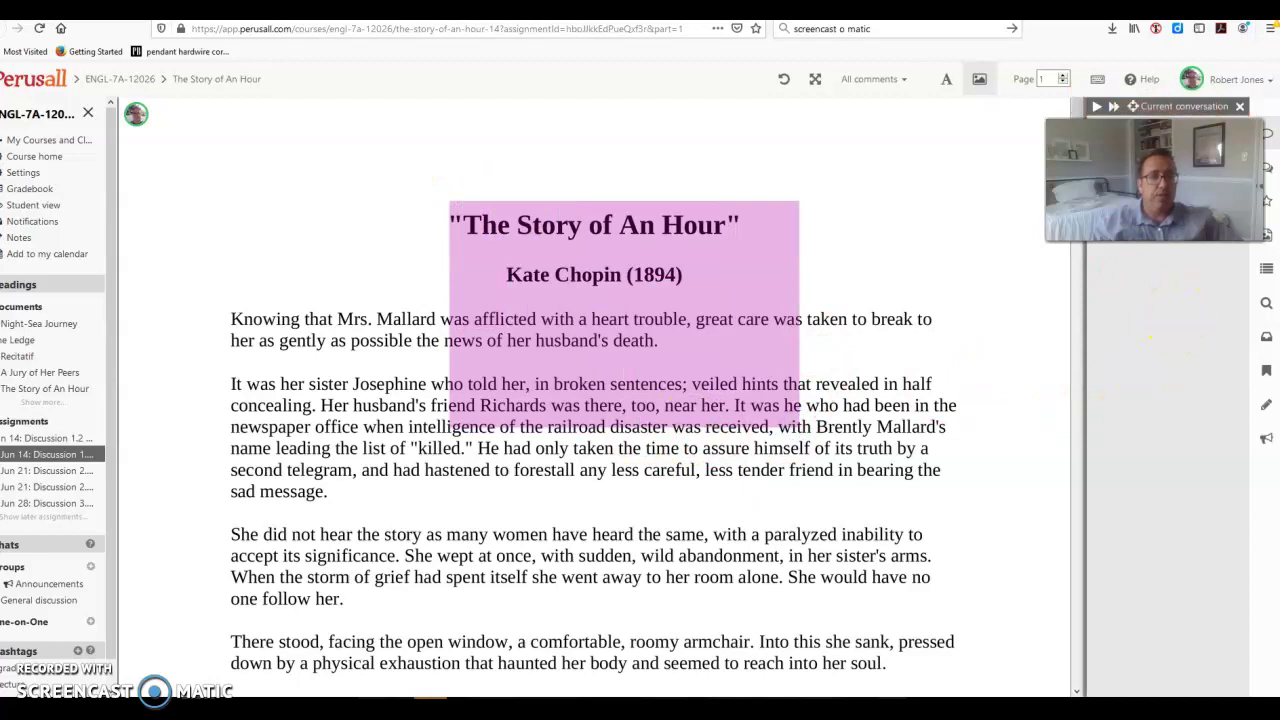
# Step: Clear the area highlights from the story's first page and return to text highlighting
pyautogui.click(1044, 276)
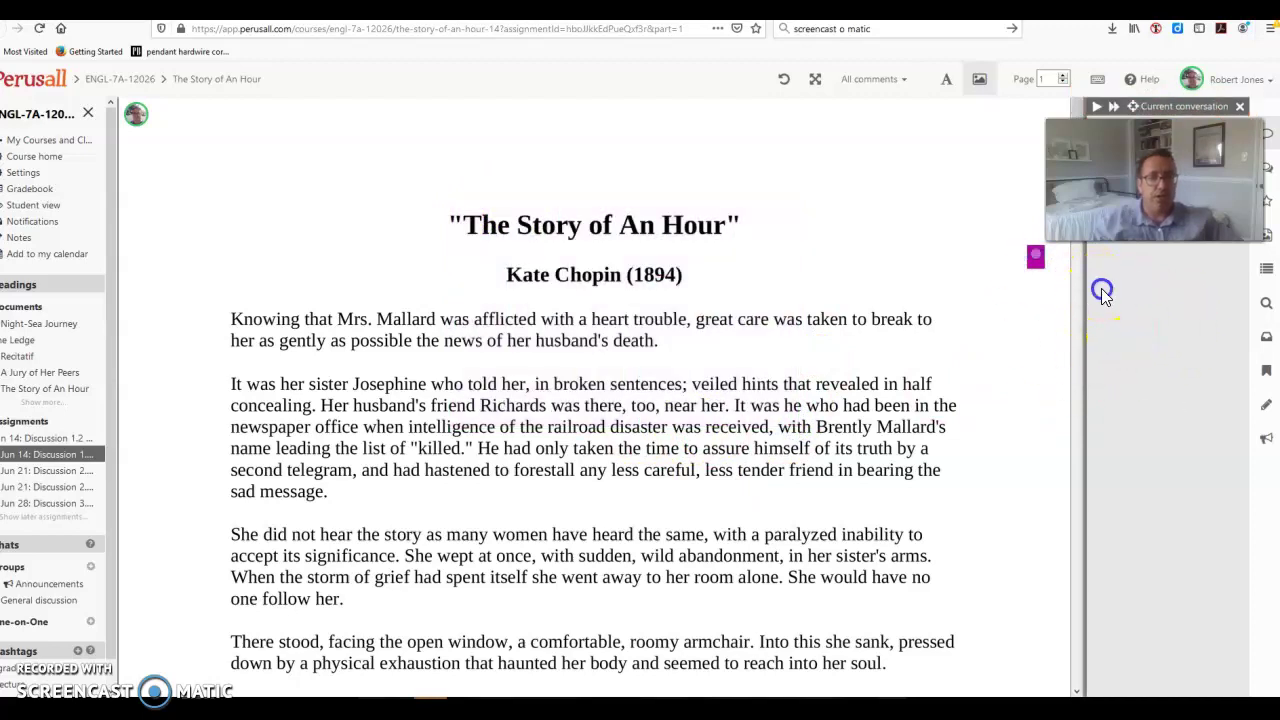
pyautogui.click(946, 79)
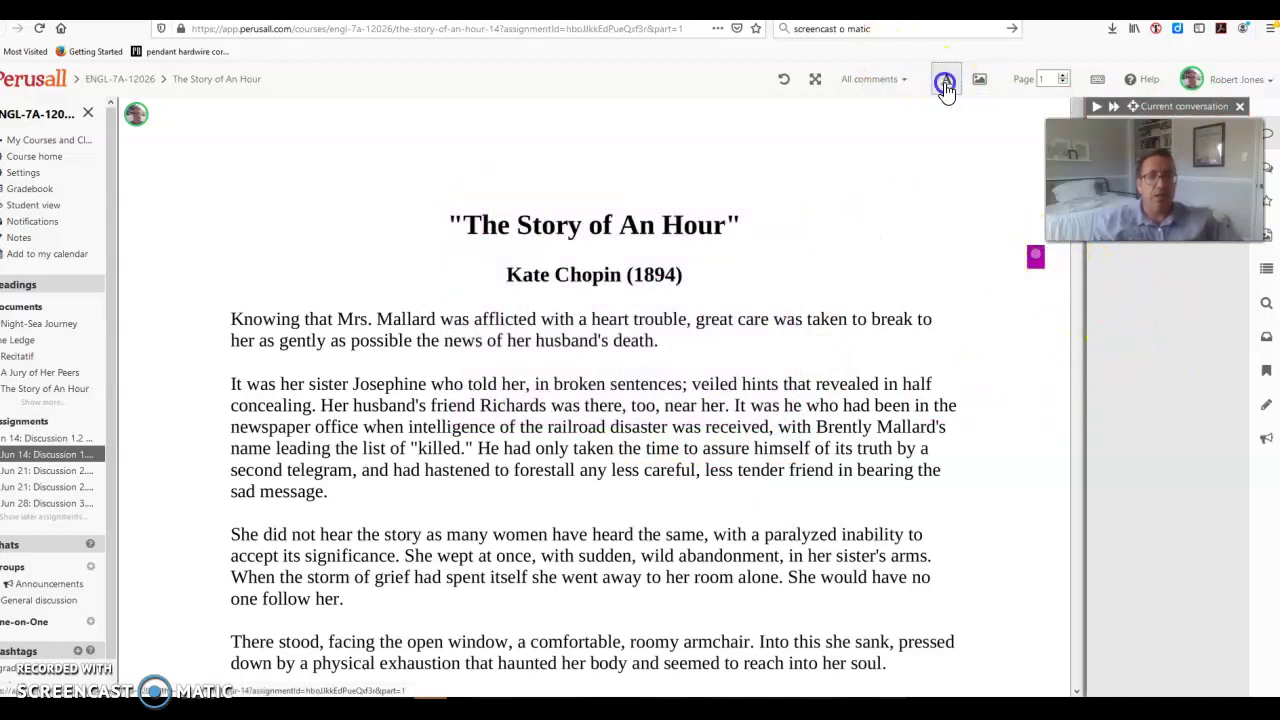
pyautogui.click(1040, 258)
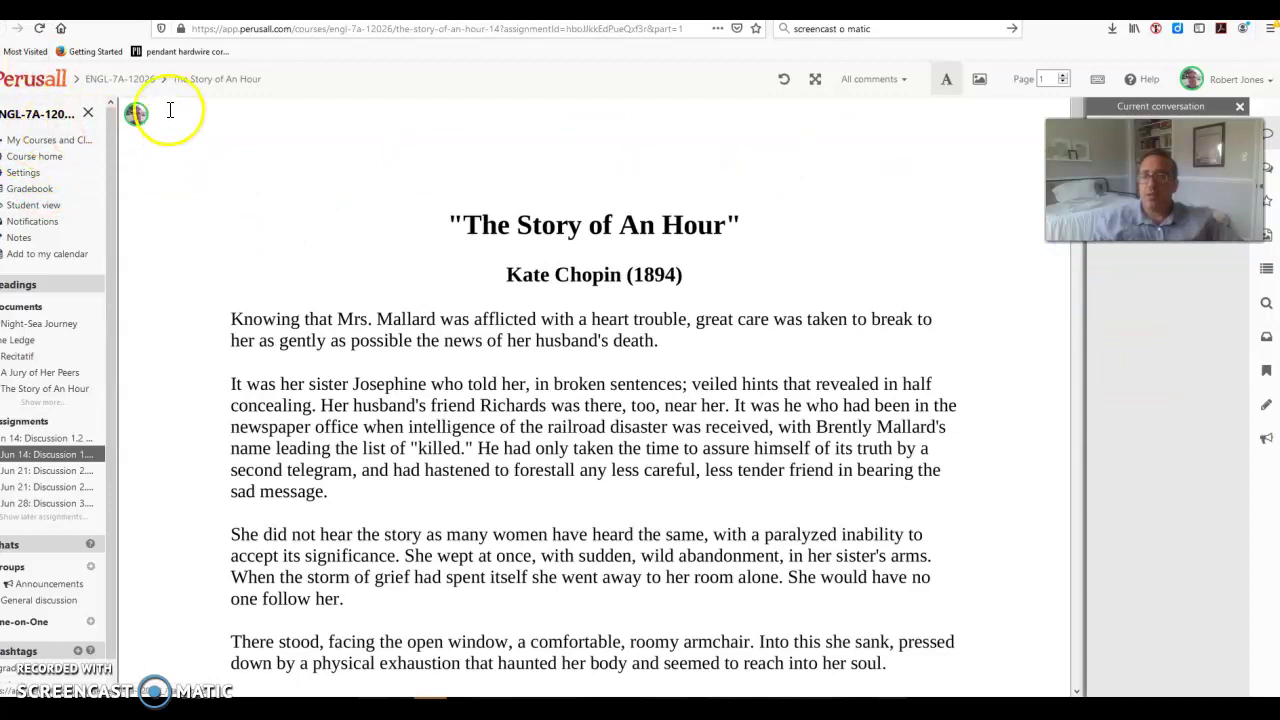
# Step: Open the ENGL-7A-12026 course home and look through its list of assignments by due date
pyautogui.click(57, 113)
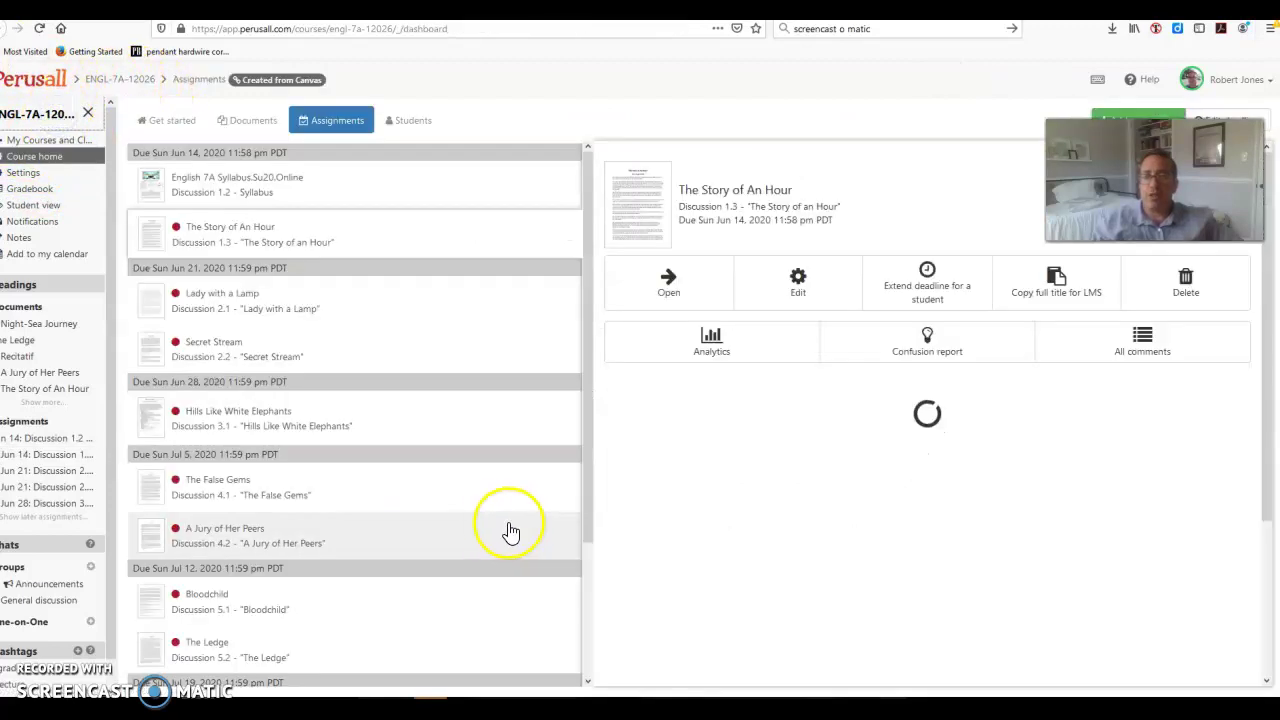
pyautogui.scroll(-3, 265, 265)
pyautogui.scroll(3, 265, 263)
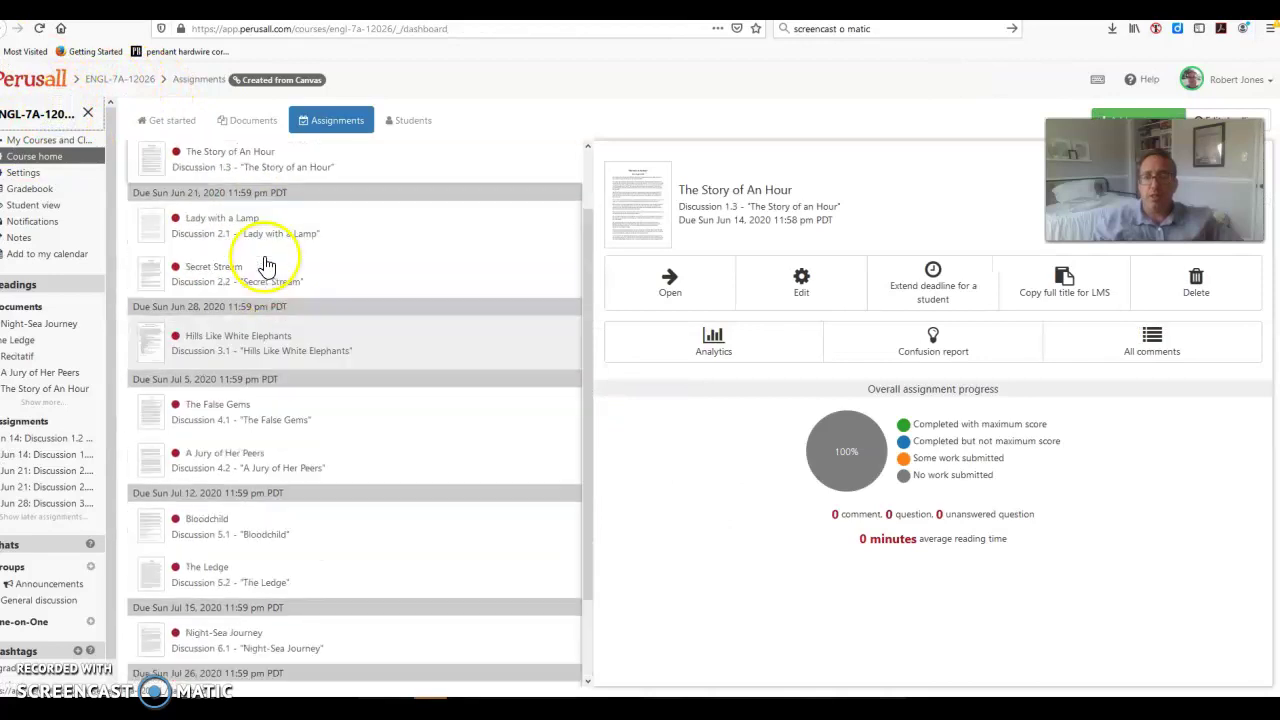
# Step: Look over the course's assignment list and select Discussion 1.3, "The Story of an Hour"
pyautogui.scroll(-3, 200, 286)
pyautogui.scroll(3, 214, 291)
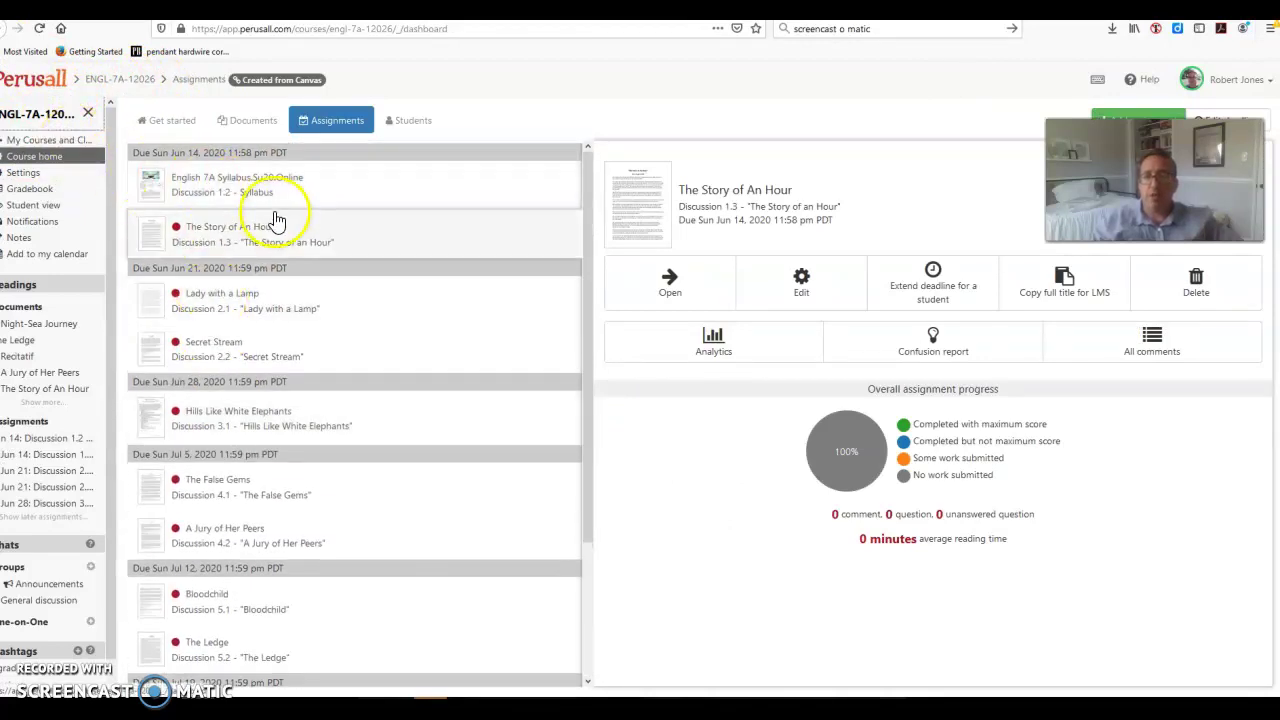
pyautogui.click(242, 224)
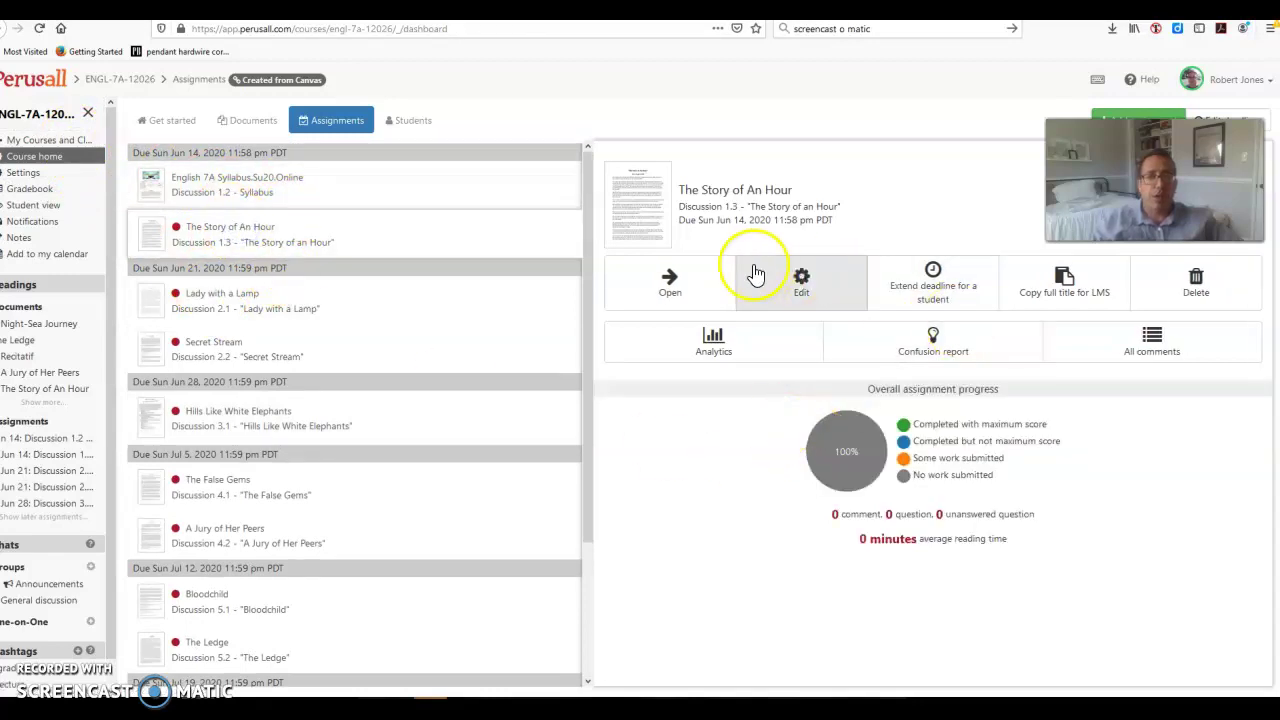
# Step: Switch to the Canvas assignment page and look over the instructions for annotations and responses
pyautogui.hotkey('ctrl', 'w')
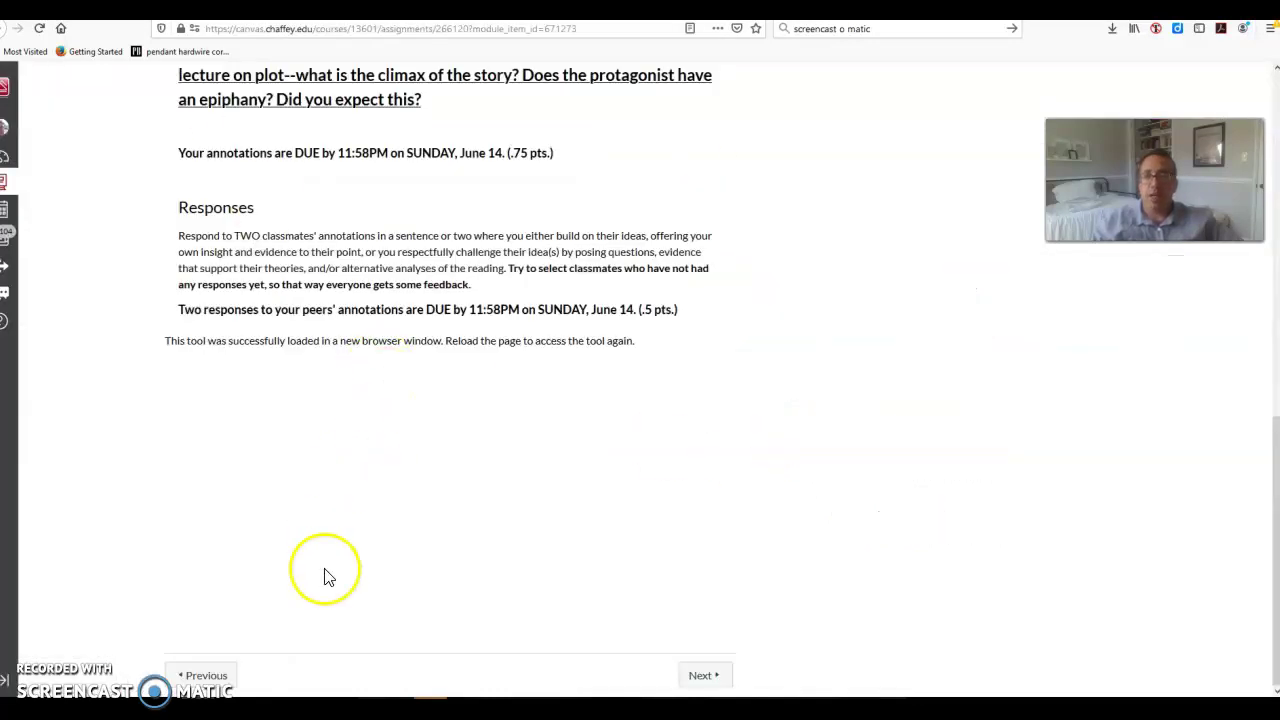
pyautogui.scroll(10, 266, 423)
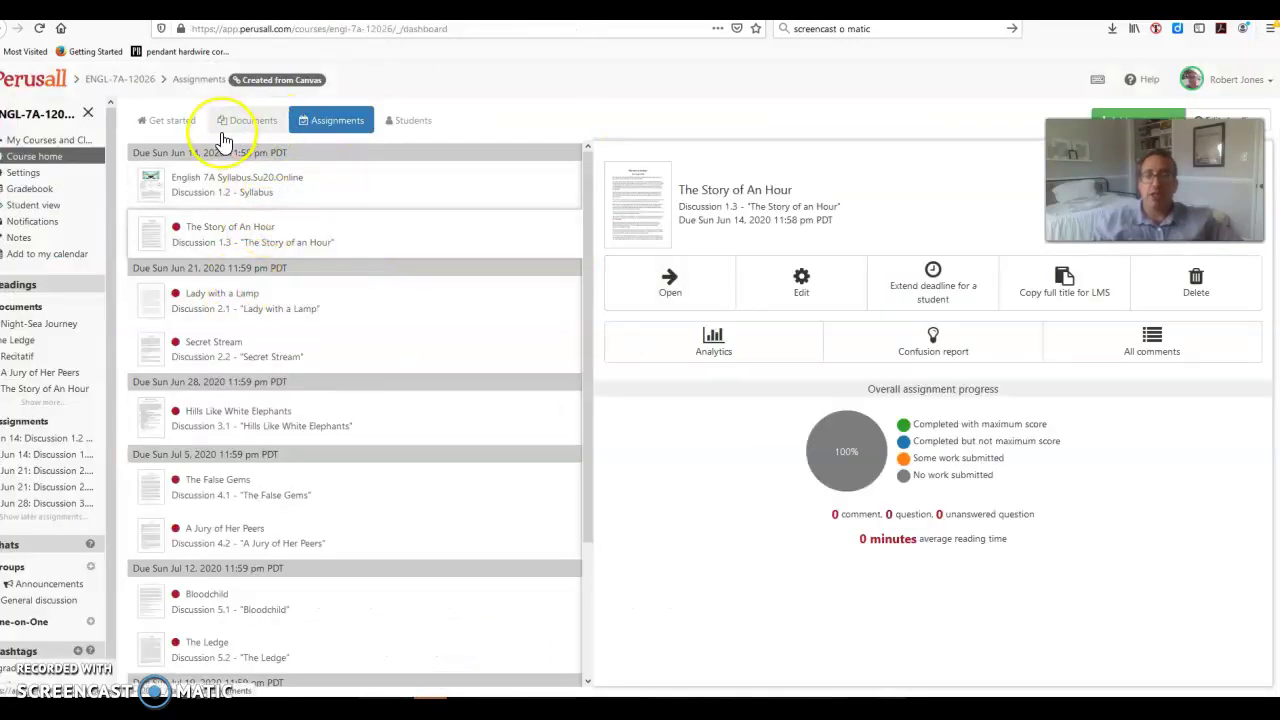
# Step: Open "The Story of An Hour" from its Perusall assignment and look through the full text from the title to the final line
pyautogui.click(697, 281)
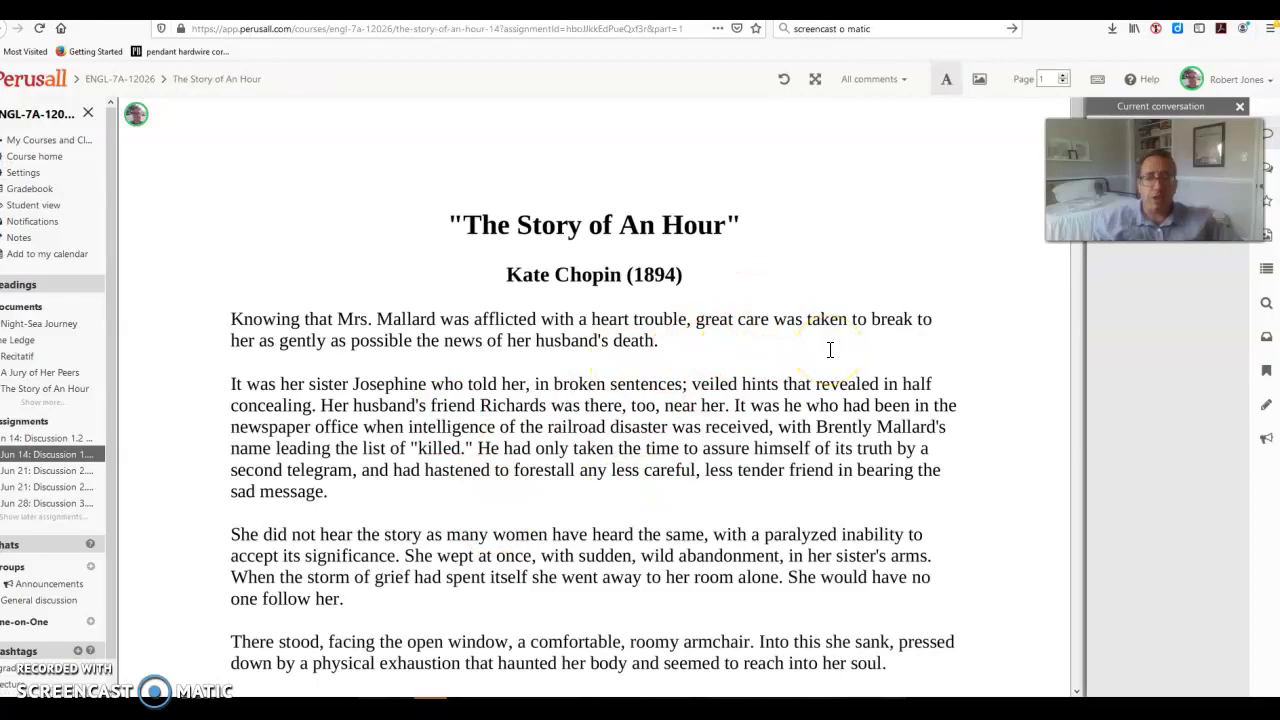
pyautogui.scroll(-20, 830, 349)
pyautogui.scroll(-4, 830, 349)
pyautogui.scroll(15, 830, 349)
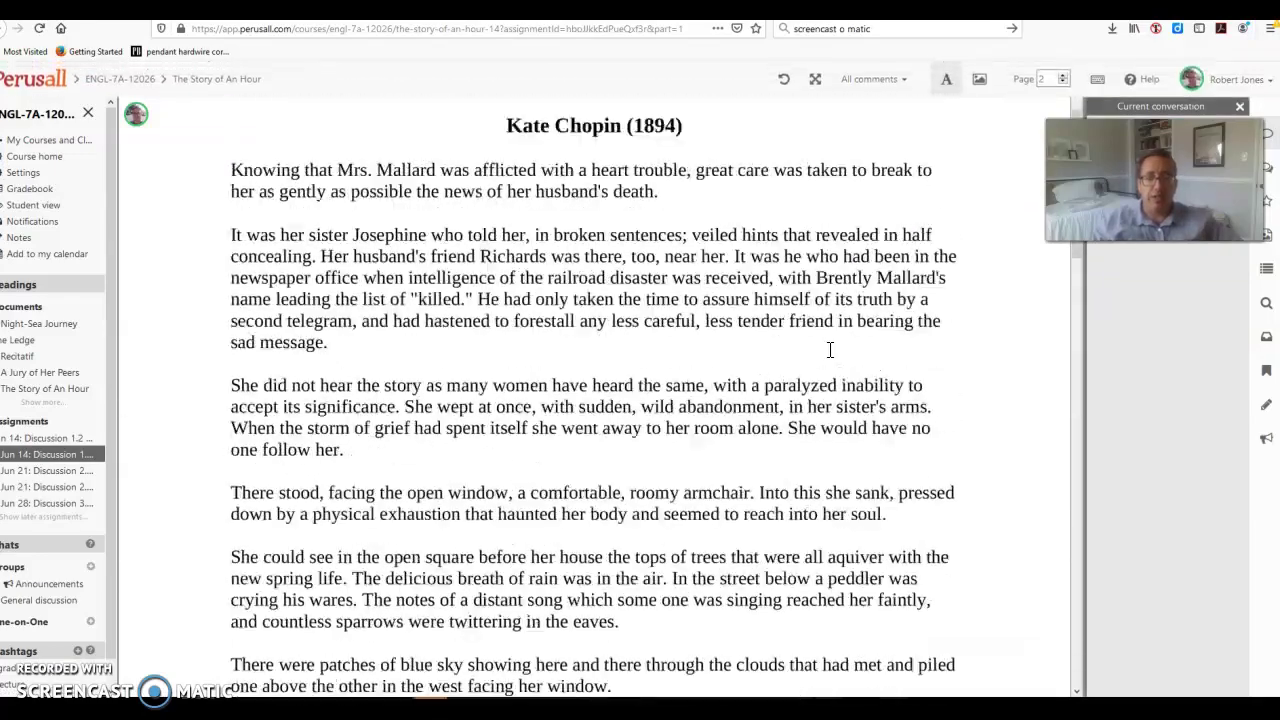
pyautogui.scroll(3, 830, 349)
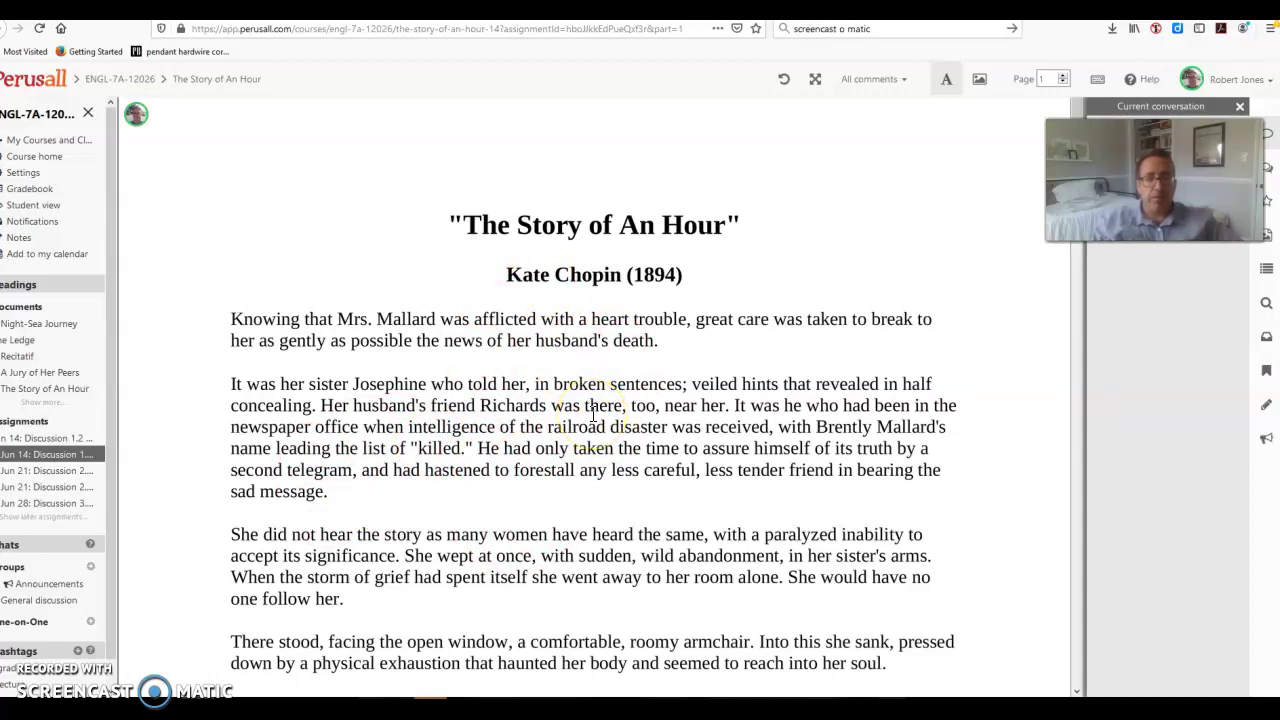
pyautogui.scroll(-15, 593, 415)
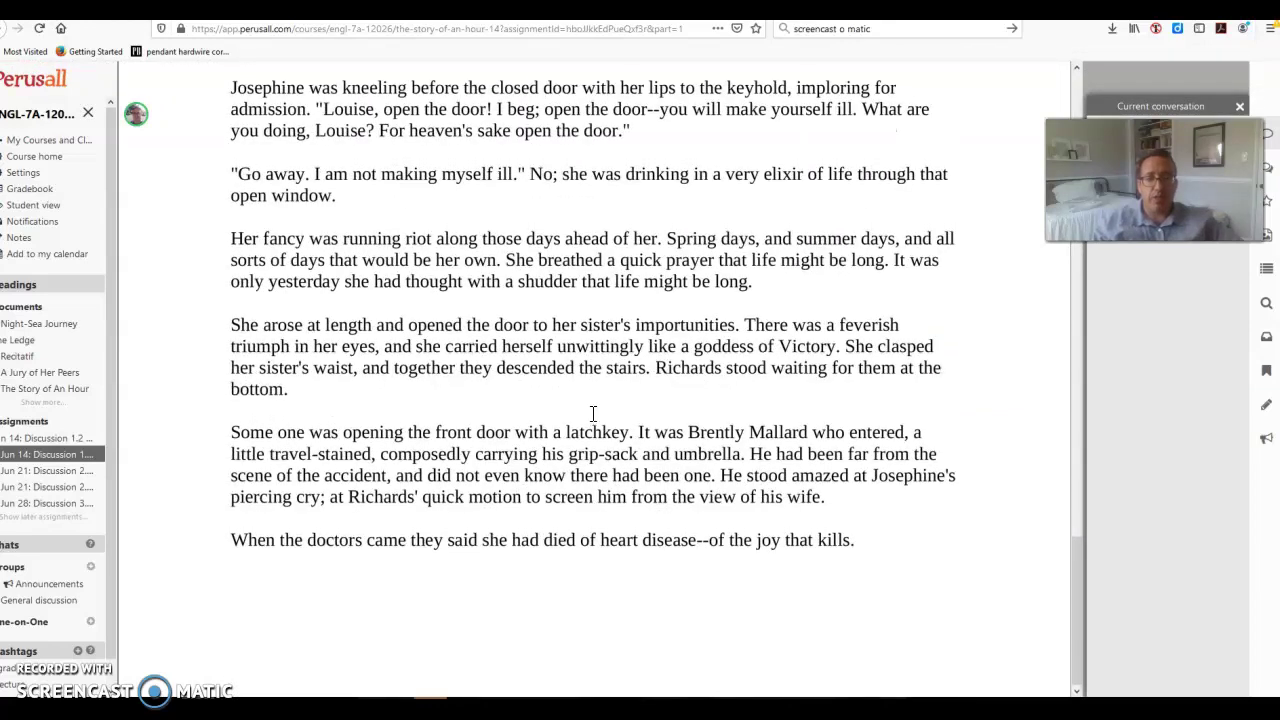
pyautogui.scroll(5, 593, 413)
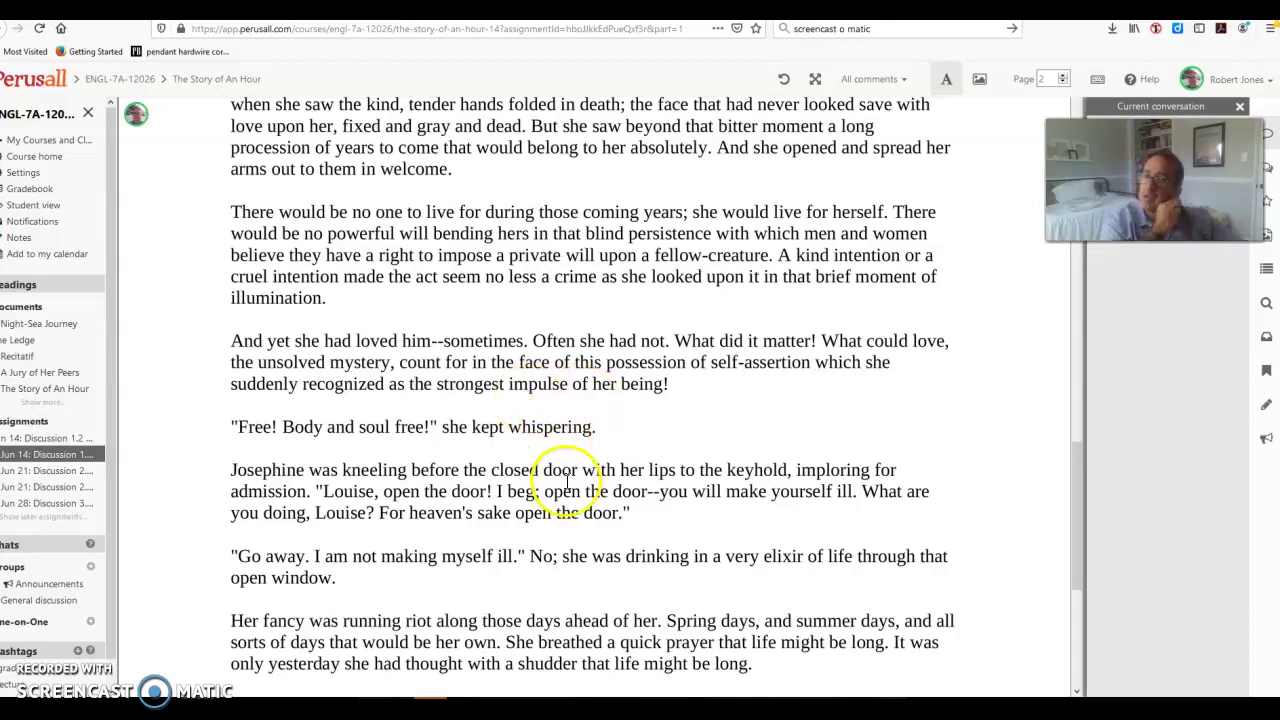
pyautogui.scroll(10, 565, 480)
pyautogui.scroll(1, 570, 476)
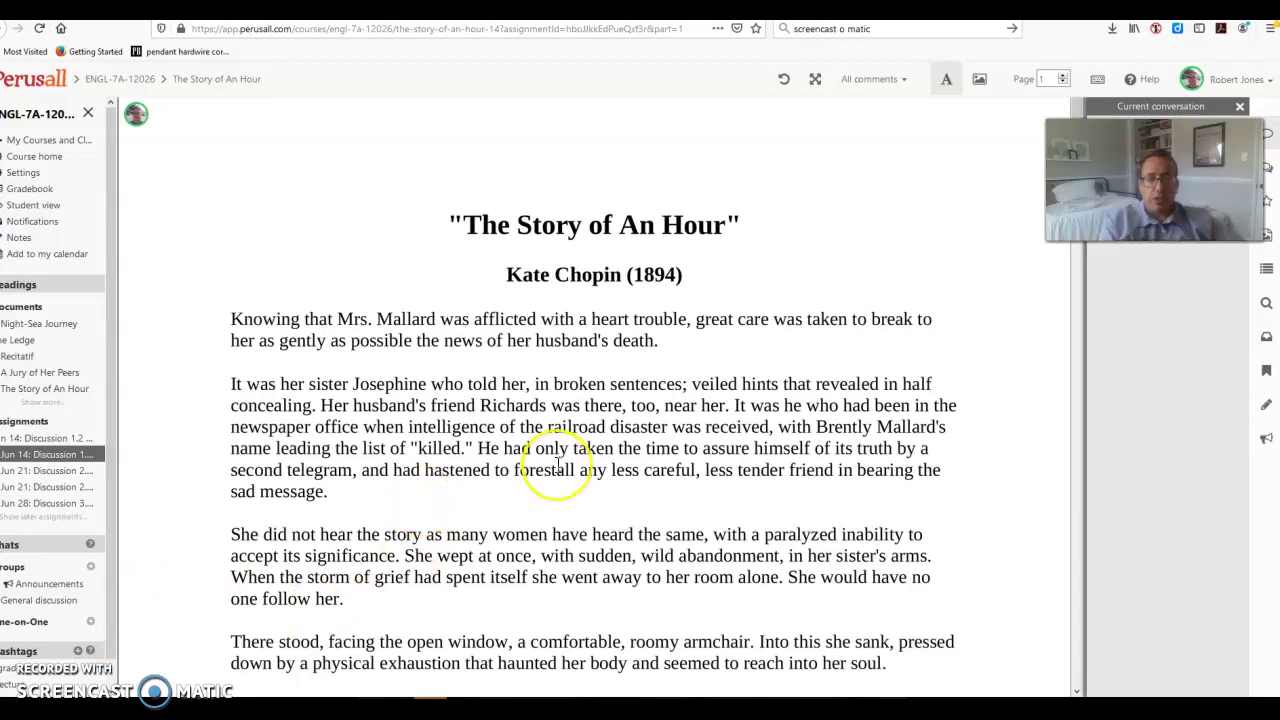
pyautogui.scroll(-15, 640, 480)
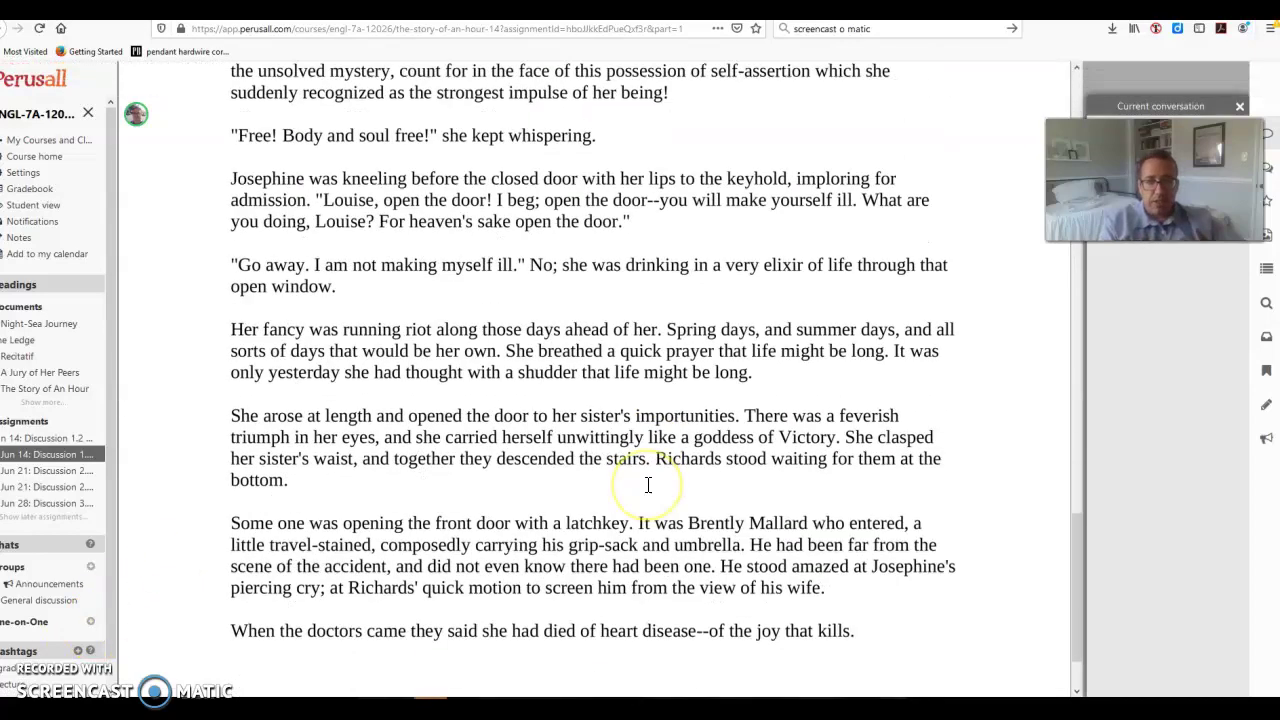
pyautogui.scroll(-2, 648, 485)
pyautogui.scroll(20, 648, 485)
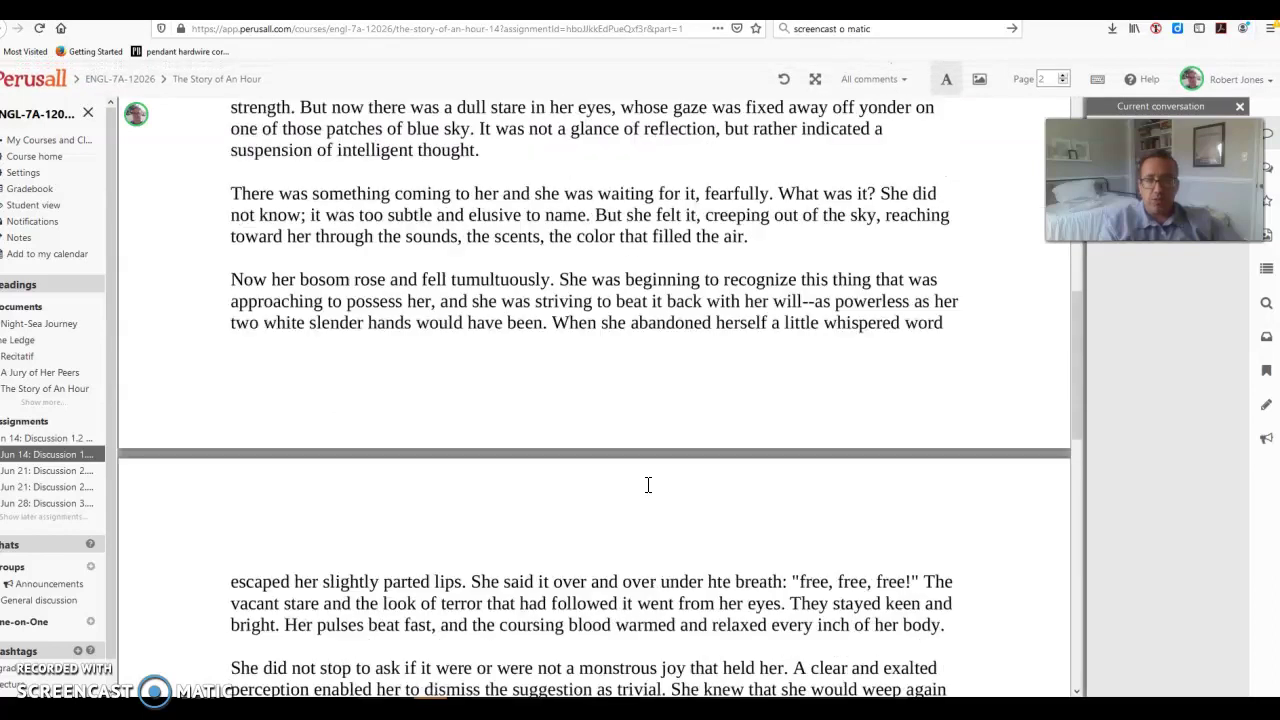